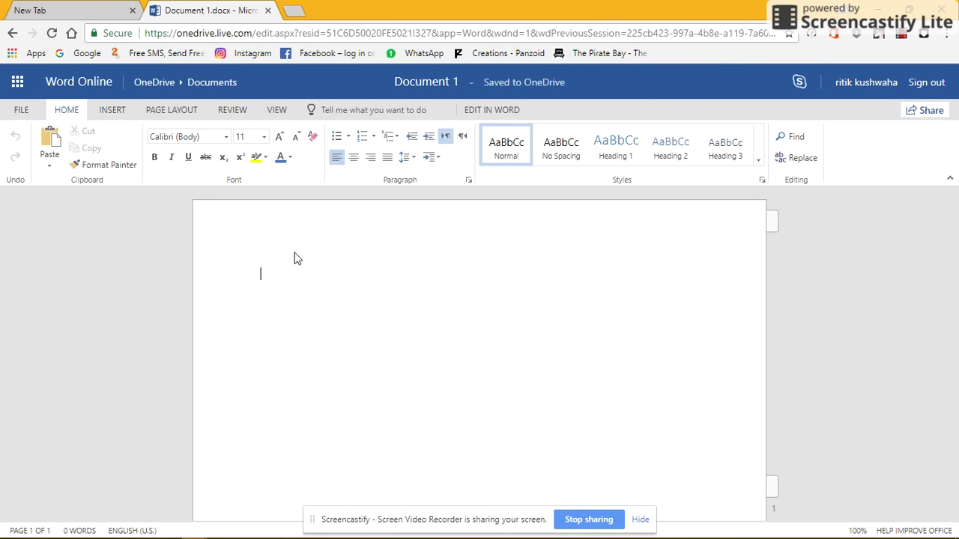
Type captions from 'HII FRIENDS TODAY I AM GOING TO SHOW' through 'HOW TO MAKE INTRO FOR FREE' and 'LET'S START'
text(HII FRIENDS )
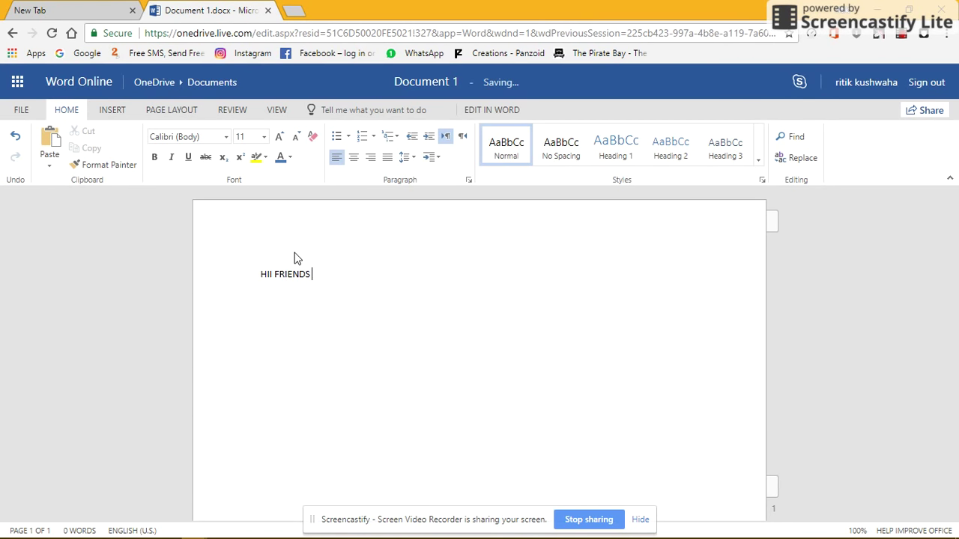
text(TODAY IM)
key(BackSpace)
text(A )
text(AM )
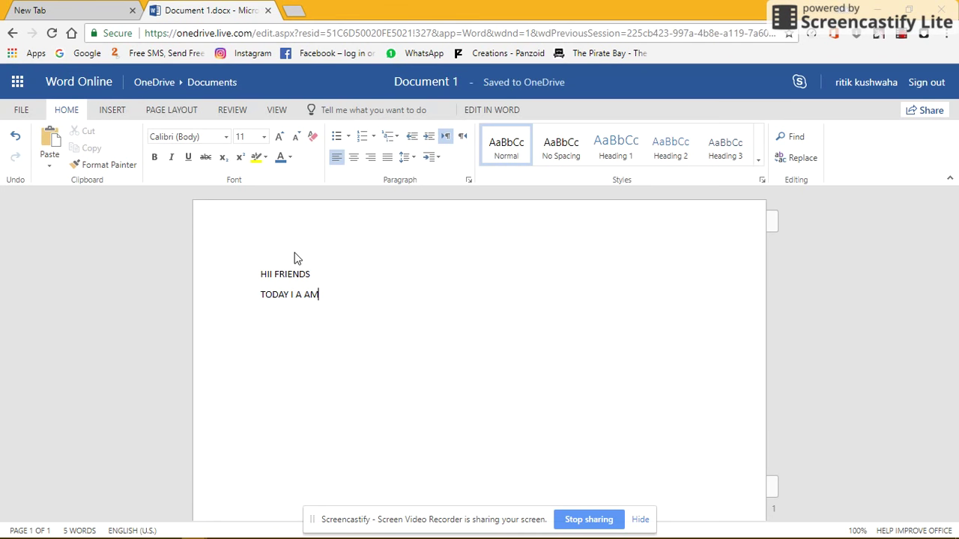
text(GOING TO )
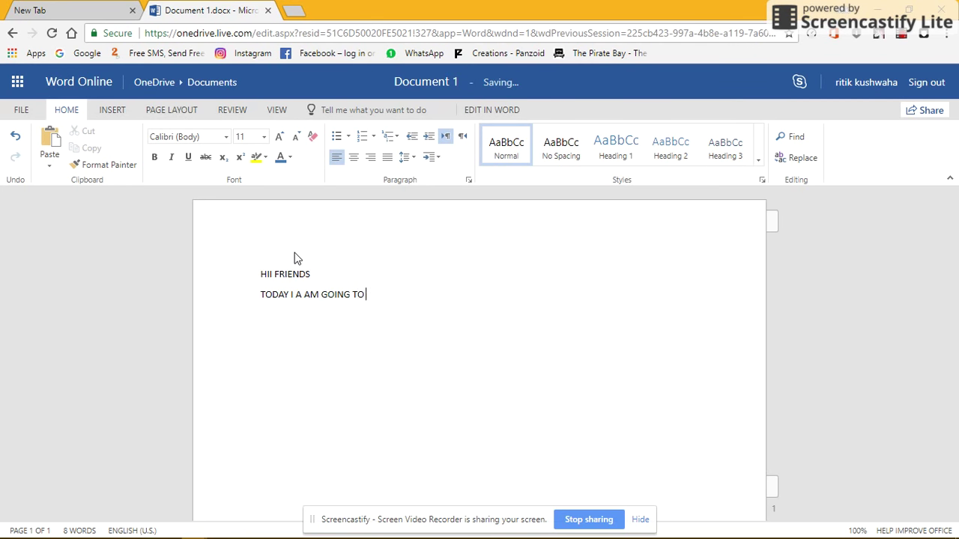
text(SHOW)
key(Return)
text(HOW TO)
text( MAK)
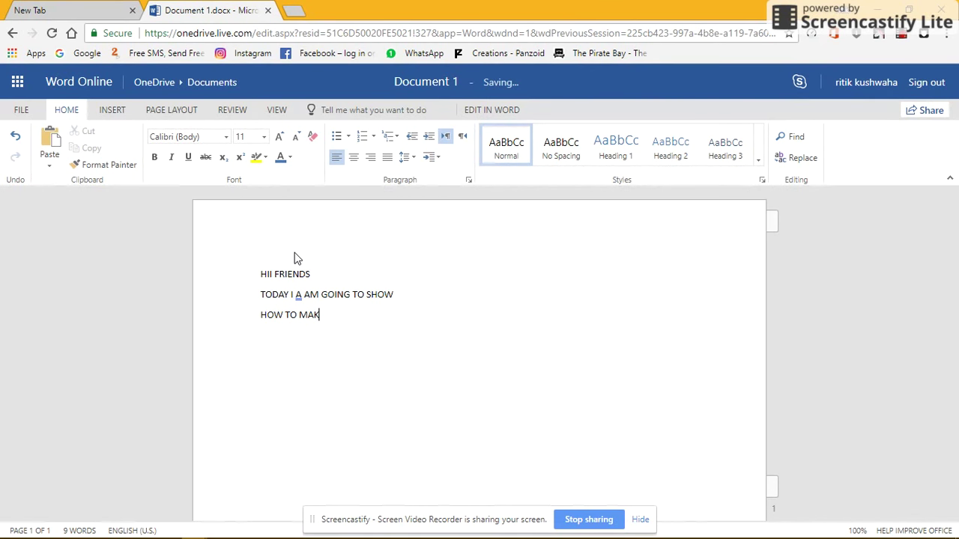
text(E)
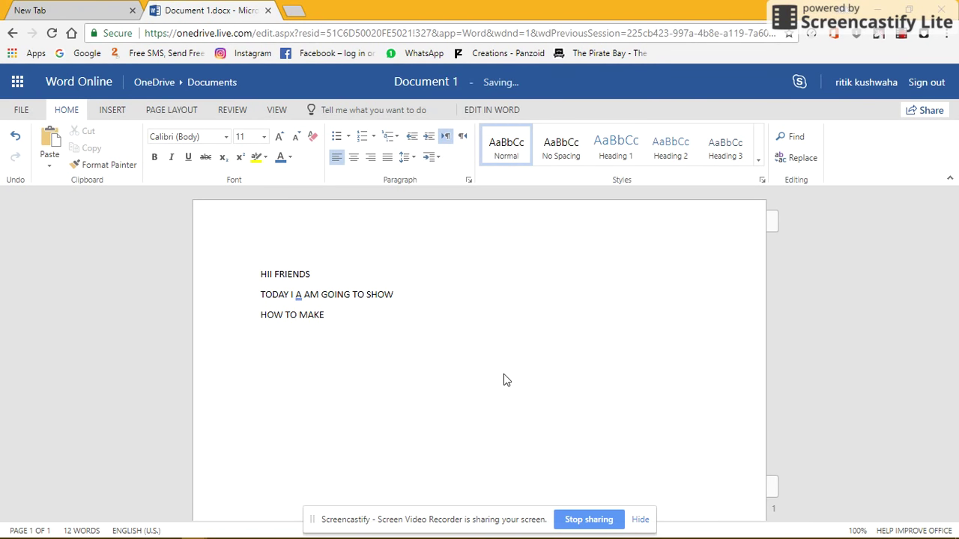
click(641, 519)
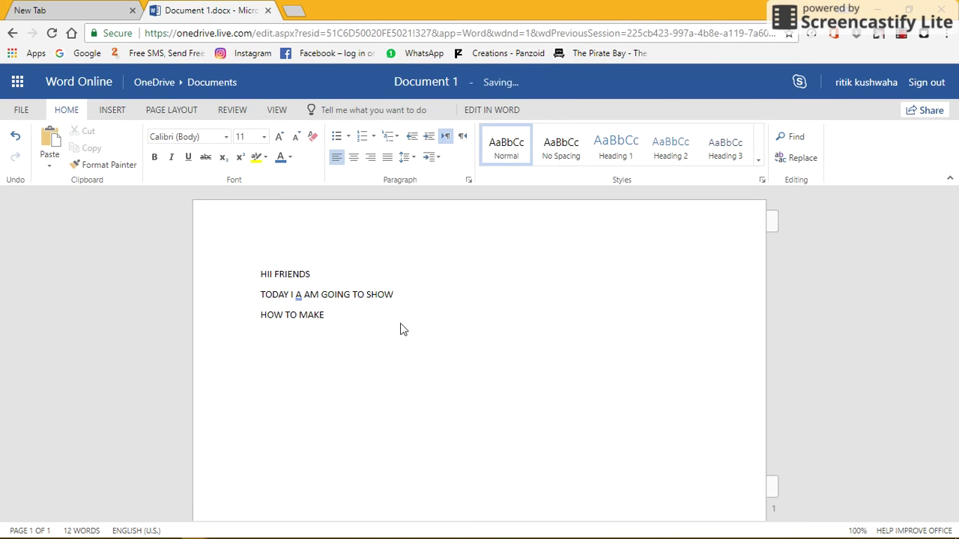
text(INTRO FO)
text(R)
key(Return)
text(LET'S S)
text(TART)
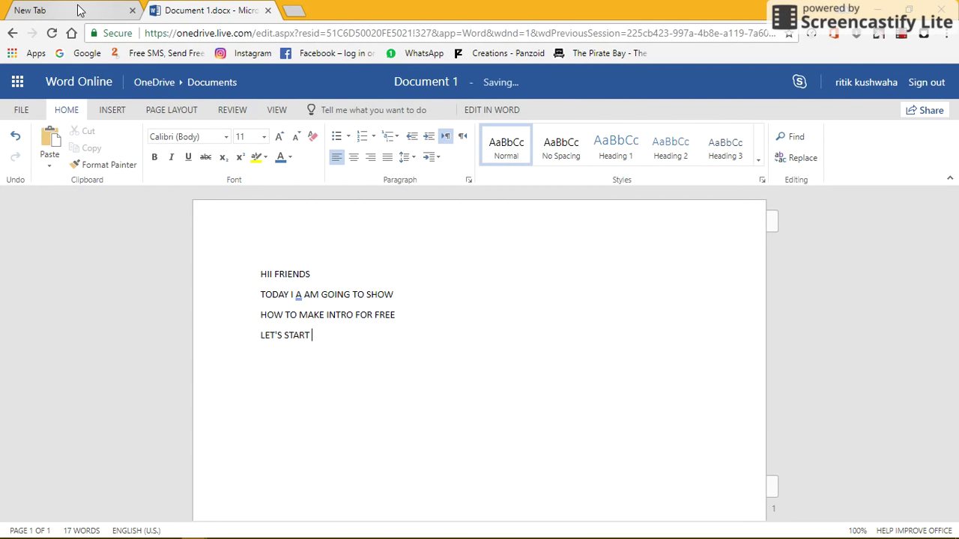
Open the Panzoid creations gallery in the new browser tab
click(79, 11)
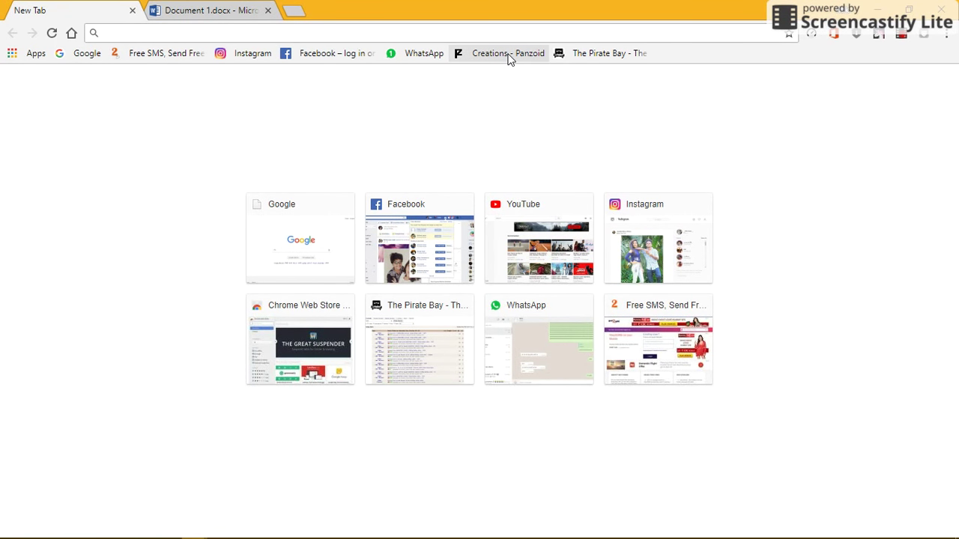
click(507, 56)
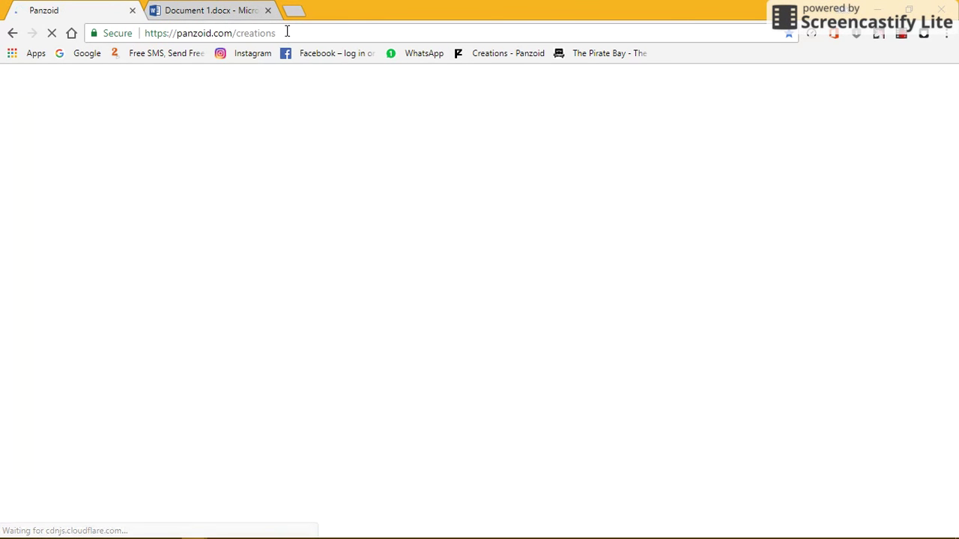
click(143, 33)
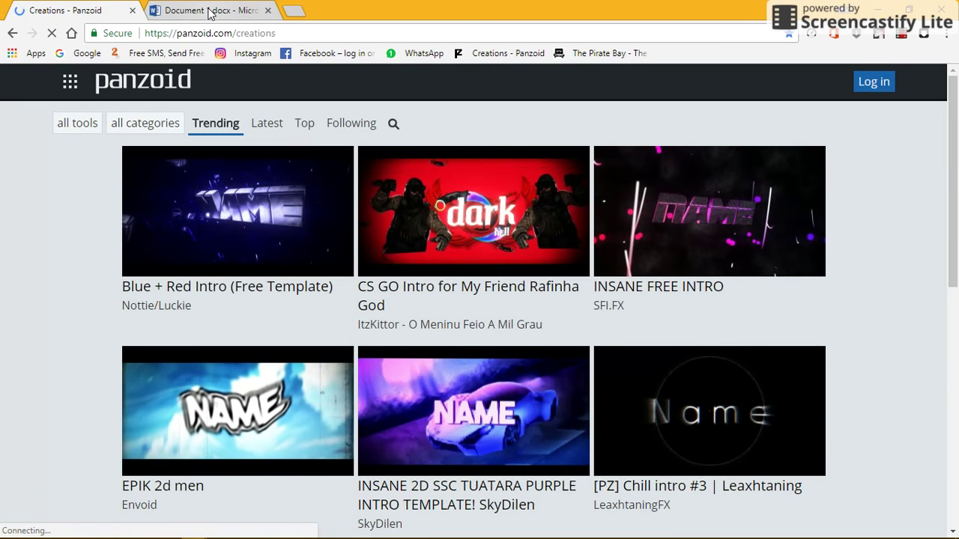
Add the caption line 'LINK IN DESCRIPTION' below LET'S START in the Word document
click(210, 14)
key(Return)
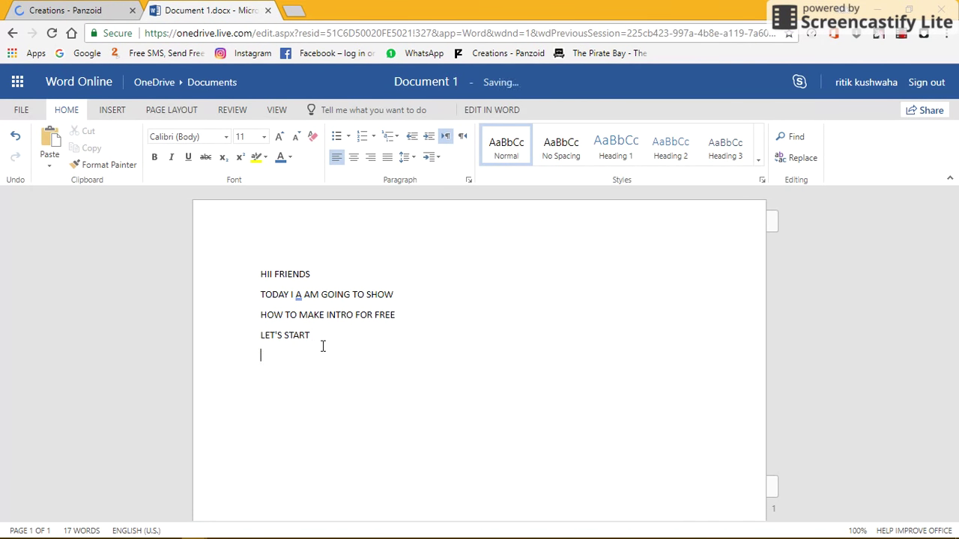
text(LINK )
text(IN DESCRIPTION)
click(75, 9)
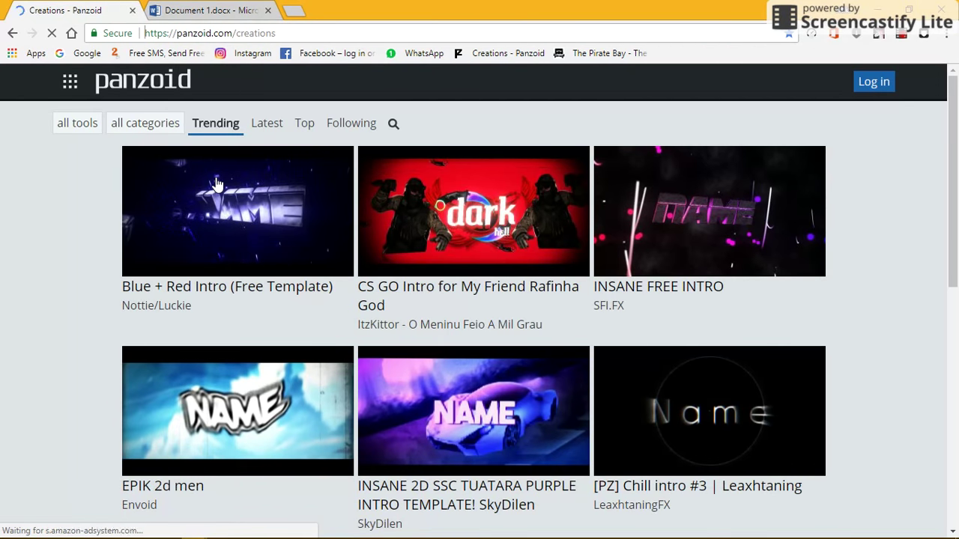
Browse the trending creations, looking at the Blue + Red and CS GO intros
click(214, 292)
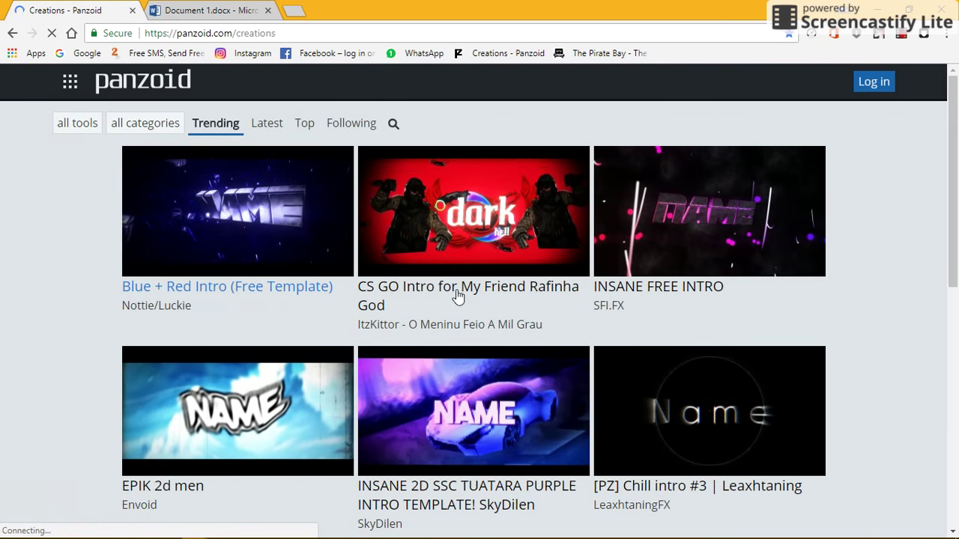
click(394, 314)
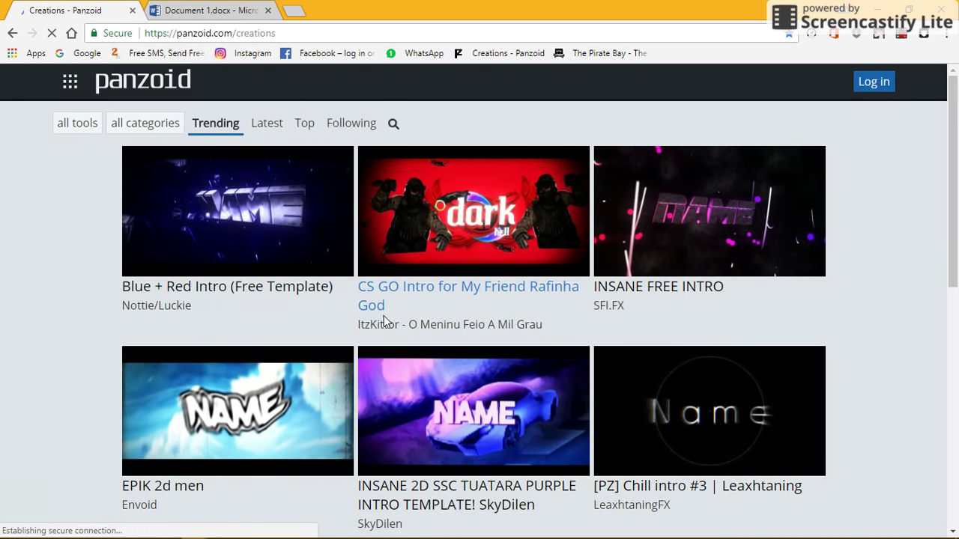
scroll(300, 315, down, 4)
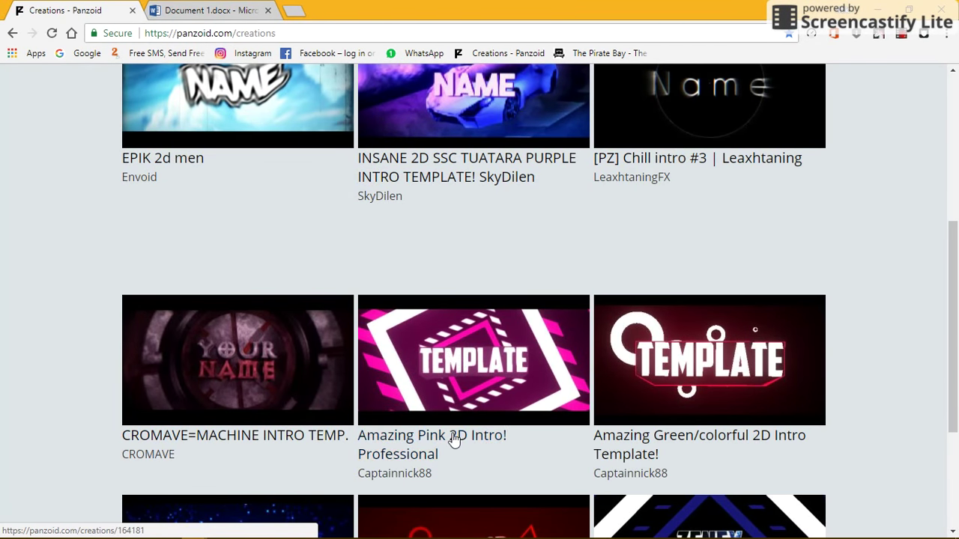
scroll(453, 441, down, 3)
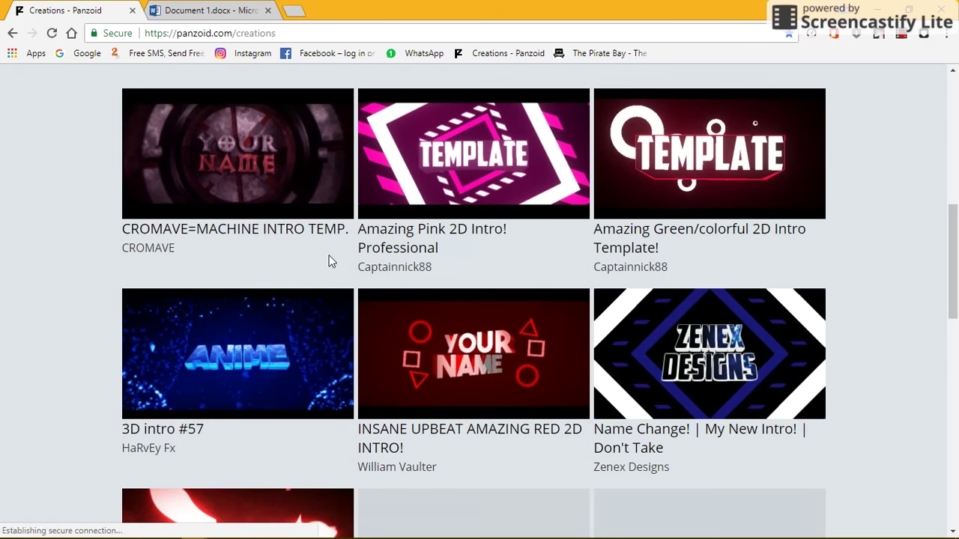
scroll(331, 293, down, 4)
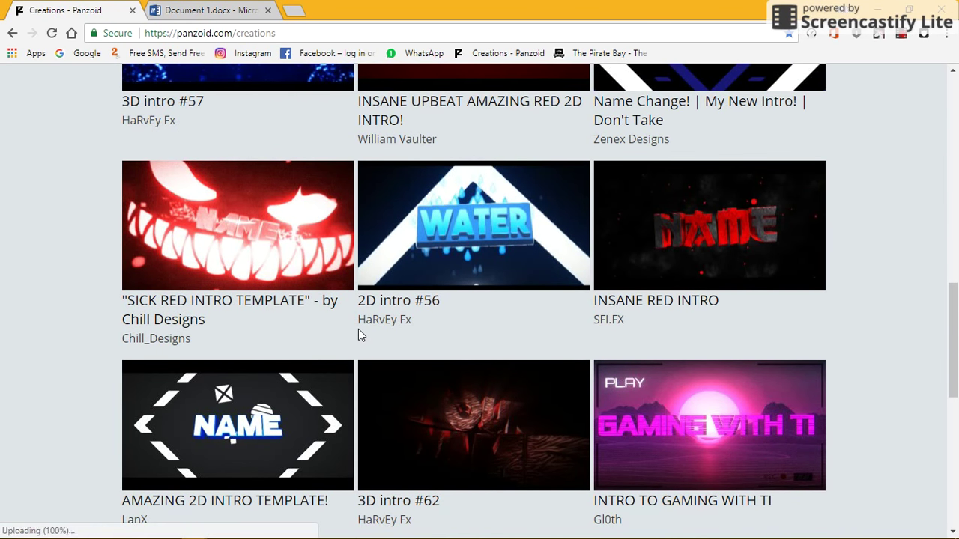
scroll(358, 329, down, 4)
scroll(357, 328, down, 1)
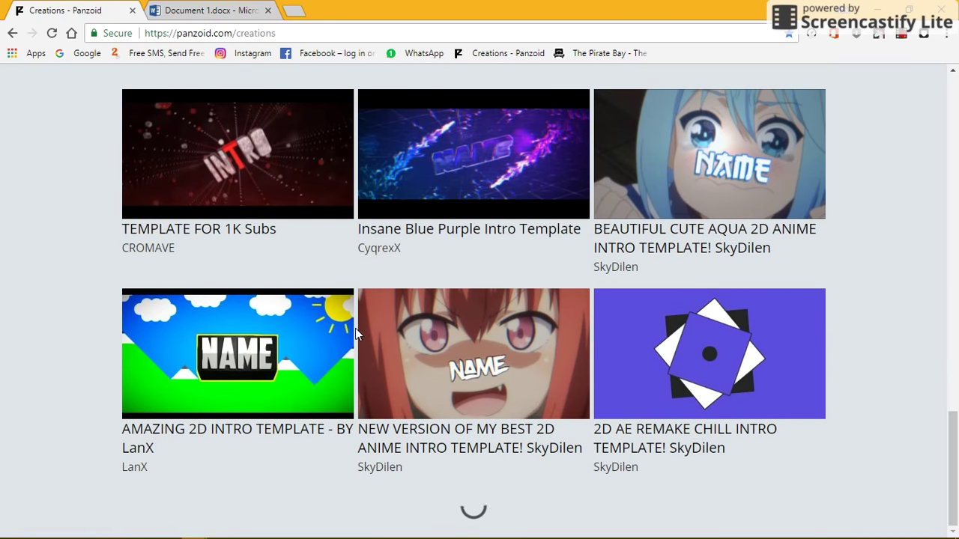
scroll(356, 330, up, 5)
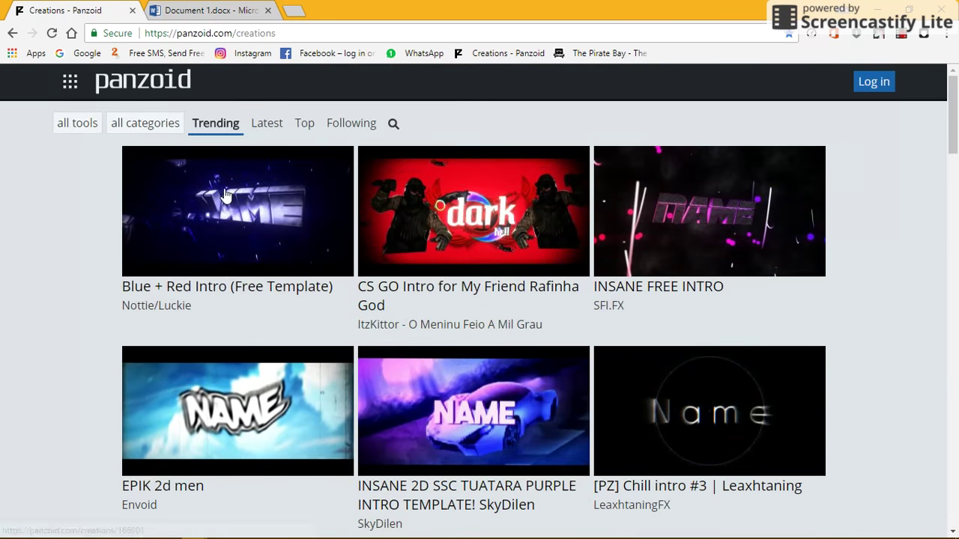
Switch to the Latest creations list and open the bloody-text 'I LOVE MY DOG' intro
click(265, 126)
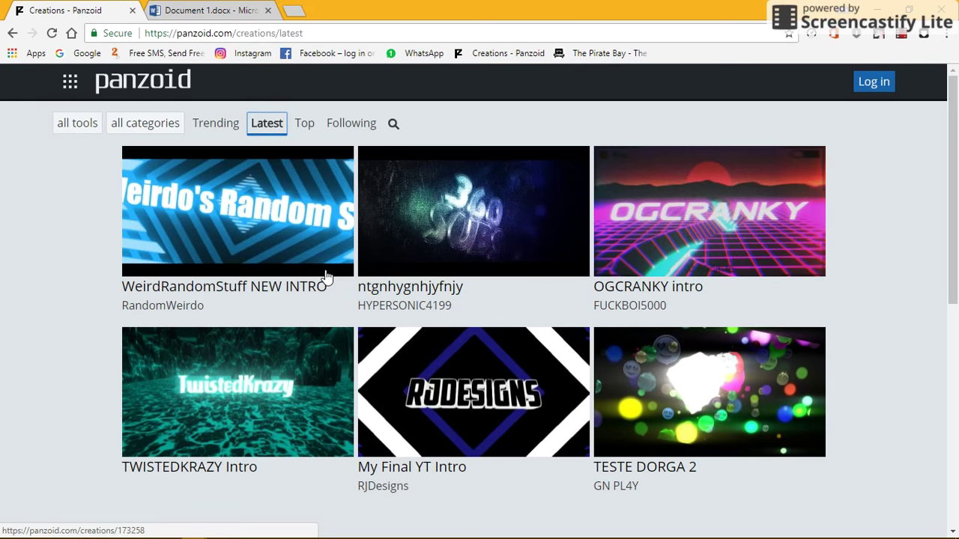
scroll(326, 277, down, 5)
scroll(289, 321, down, 2)
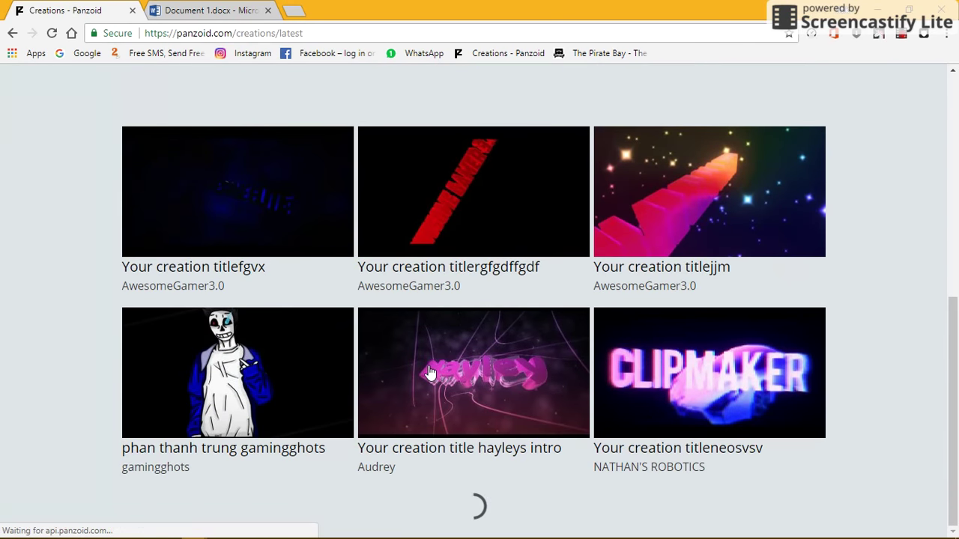
scroll(367, 365, down, 4)
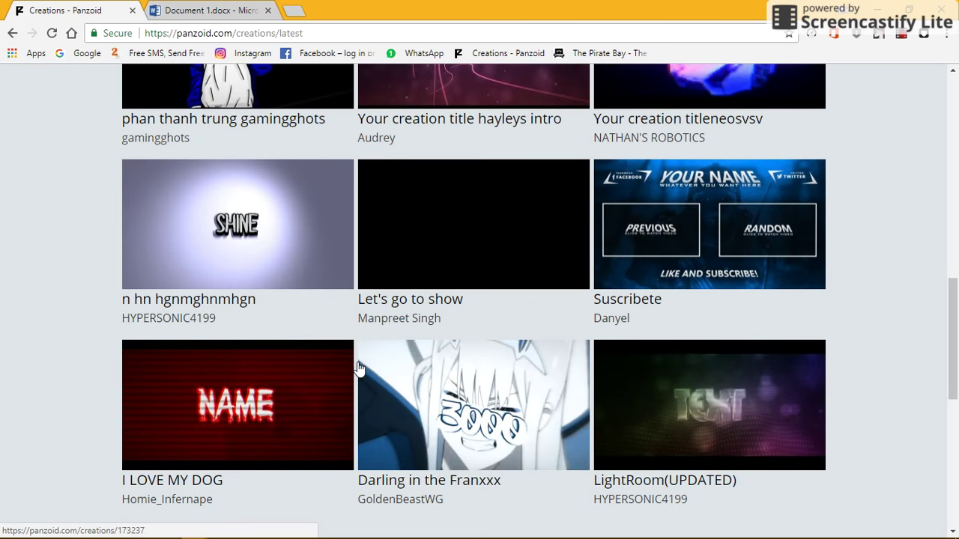
click(221, 406)
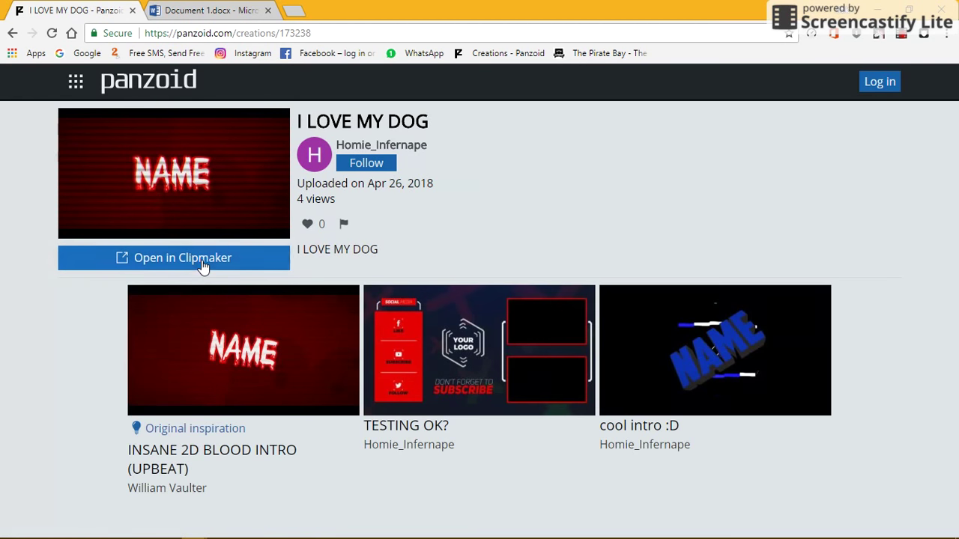
Open the 'I LOVE MY DOG' NAME intro in the Clipmaker editor
click(202, 265)
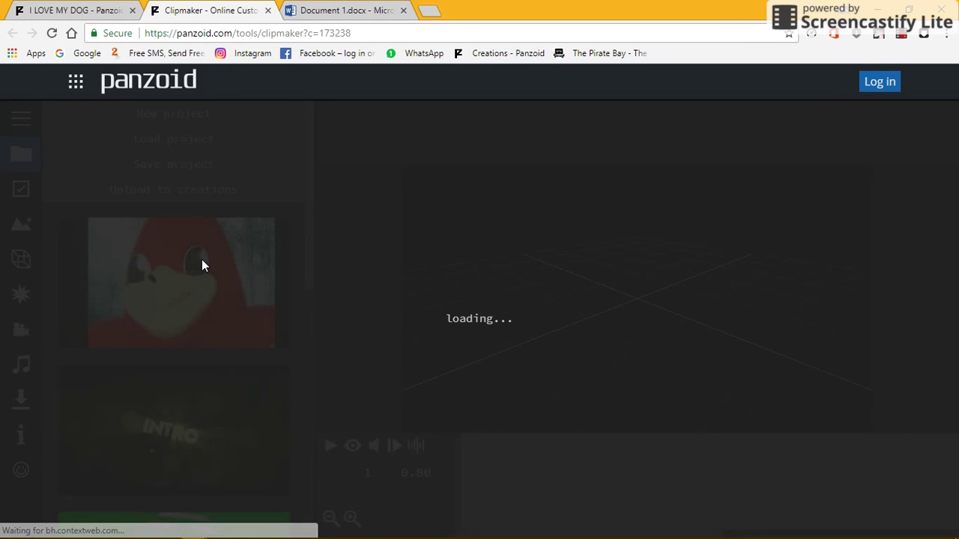
Add a sixth caption line, 'LET'S SEE HOW IT WORKS', below LINK IN DESCRIPTION
click(330, 11)
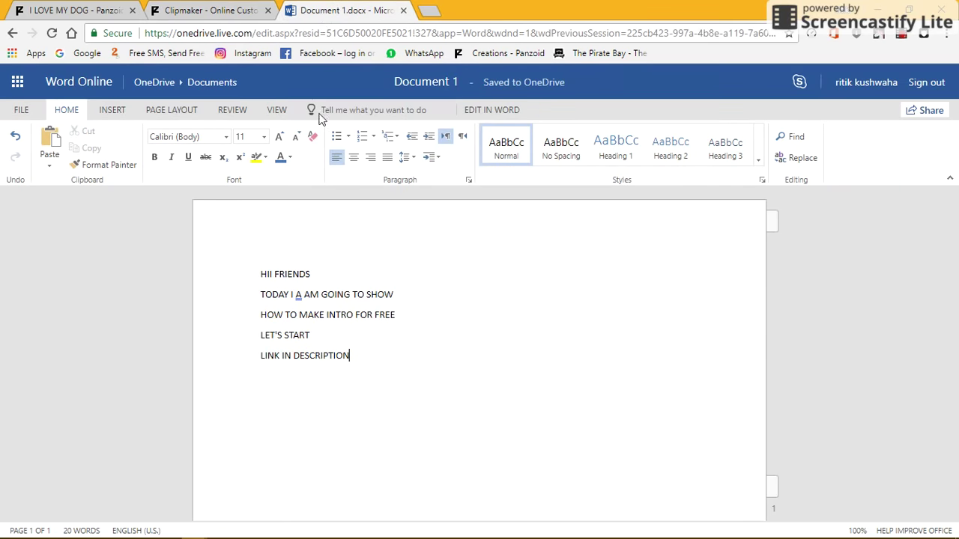
key(Return)
text(LET'S)
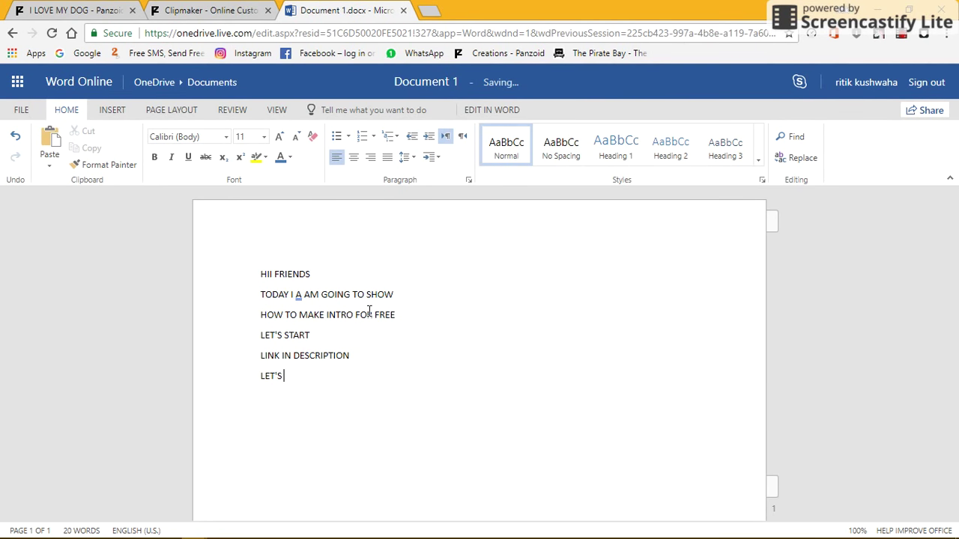
text( SEE HOW IT WOR)
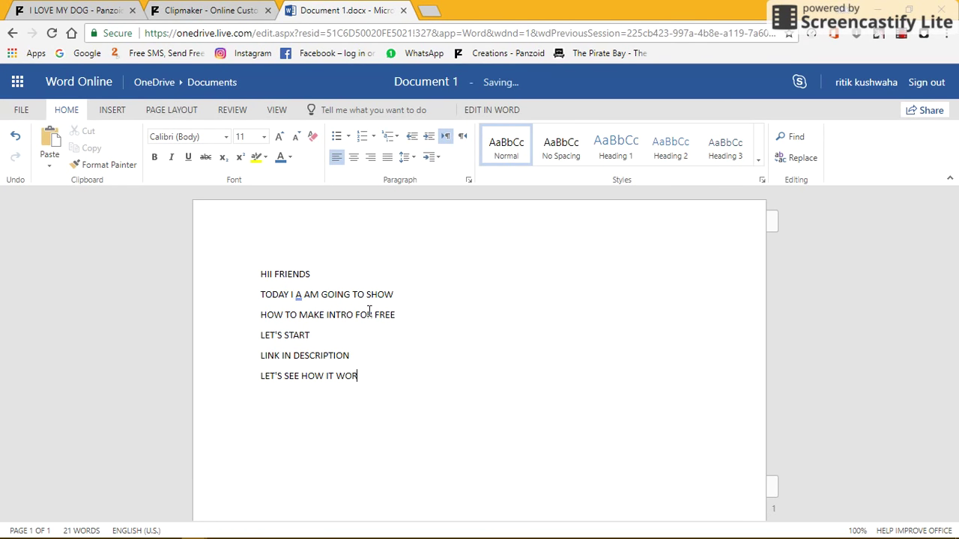
text(KS)
click(216, 6)
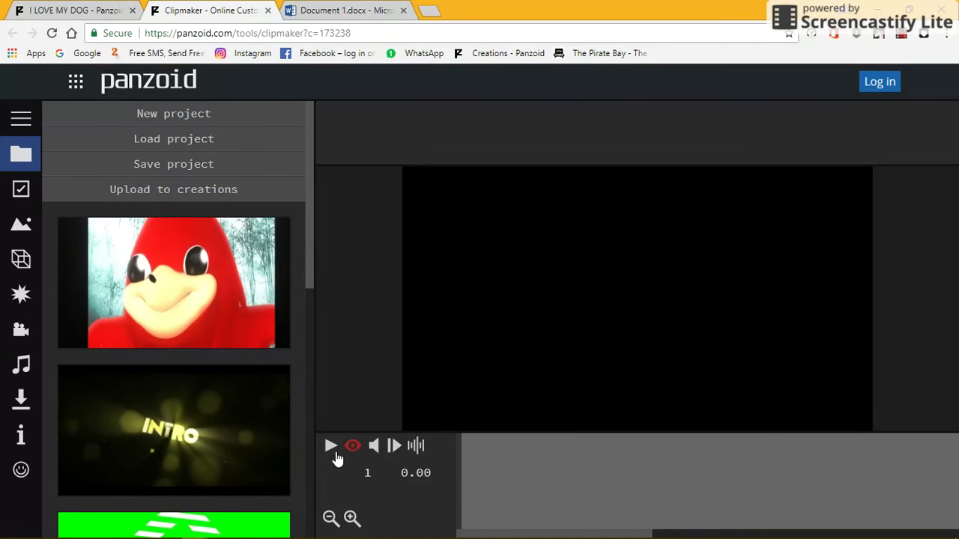
Play the intro preview to reveal the bloody NAME title, then pause at 2.17 s
click(330, 450)
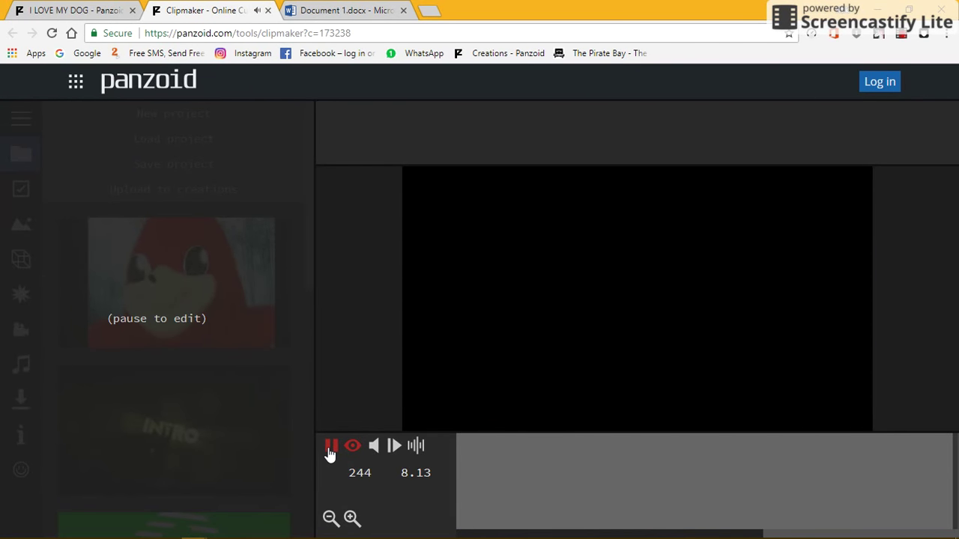
key(space)
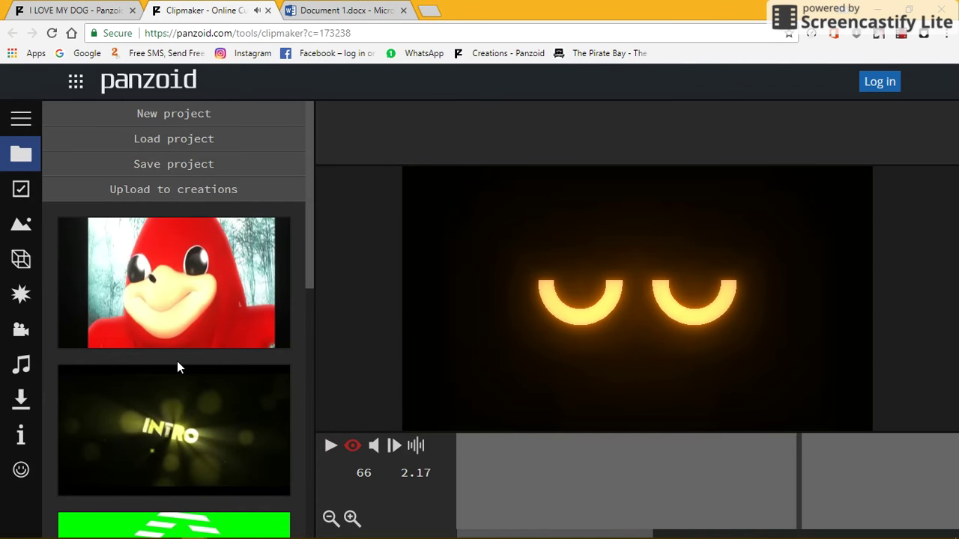
Show the Objects list and open the first 'Text: NAME' object's BLOODY-font 3D Text settings
click(20, 261)
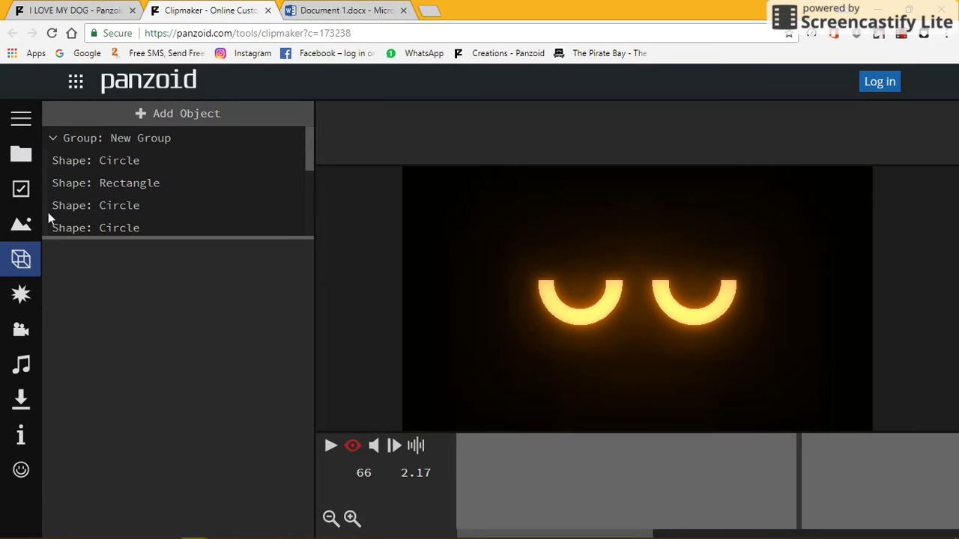
mouse_move(131, 160)
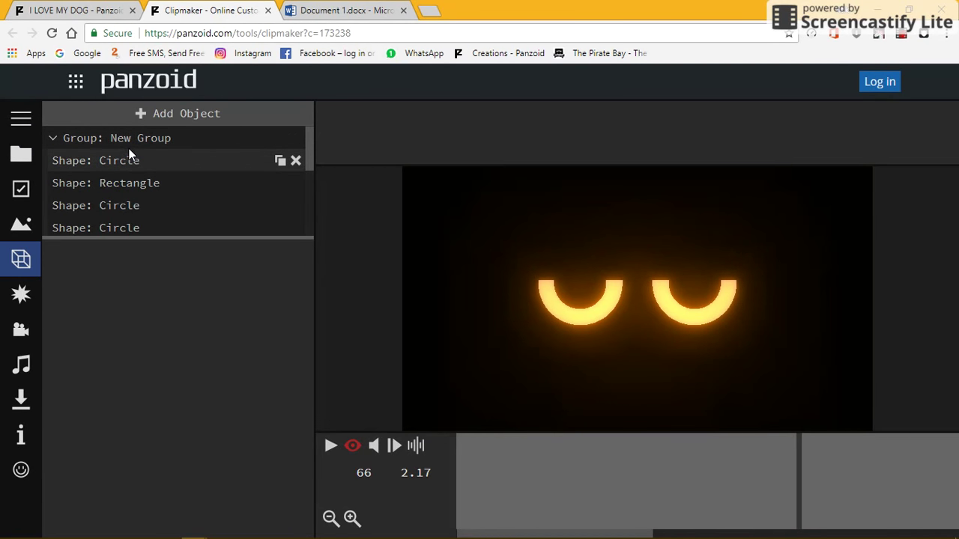
drag(307, 138, 310, 192)
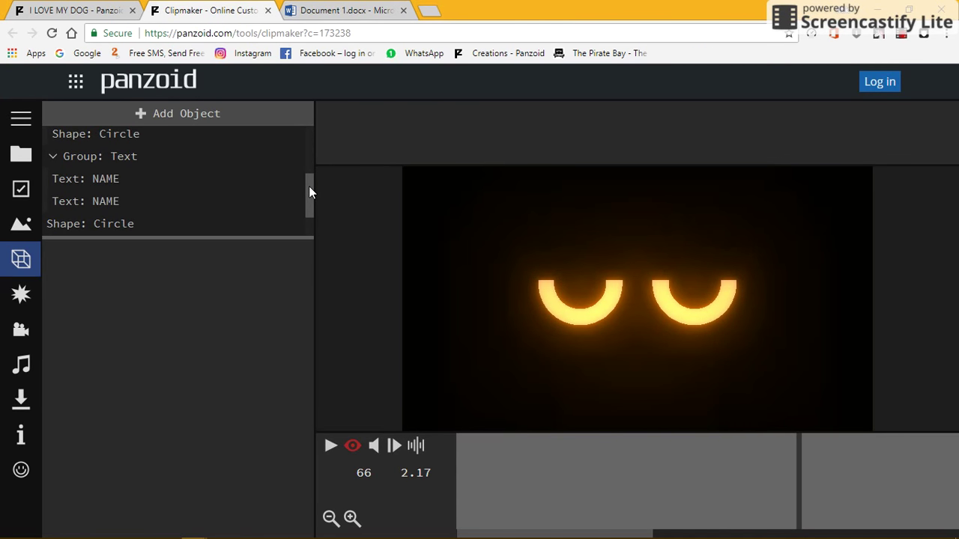
click(117, 176)
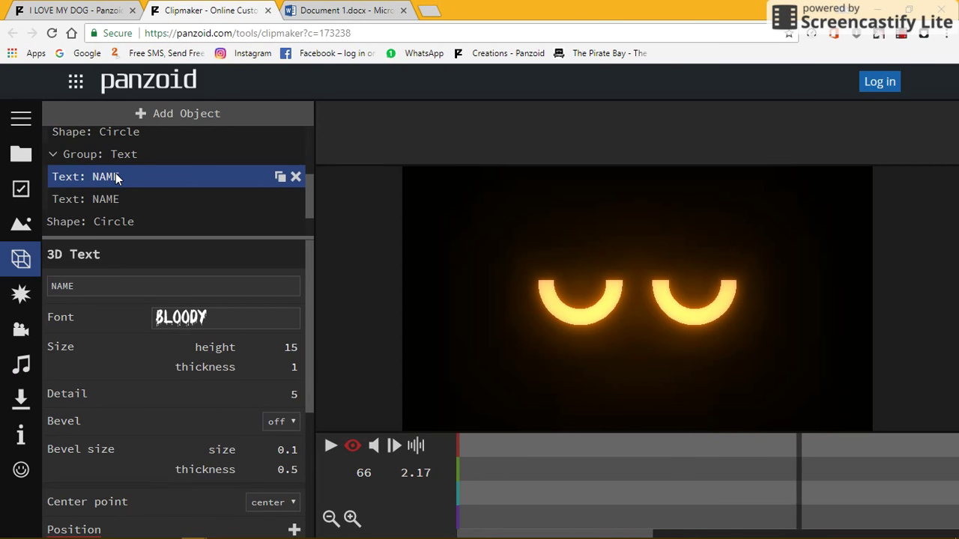
click(337, 10)
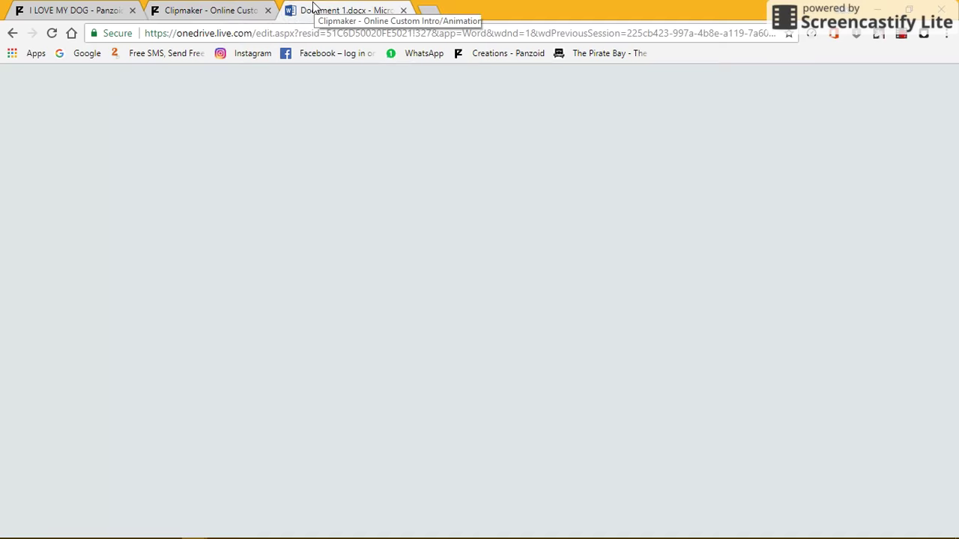
Append a seventh caption line, 'SO JUST I'M TAKE BREAK', at the end of the document
click(349, 451)
key(Return)
text(SO JUST )
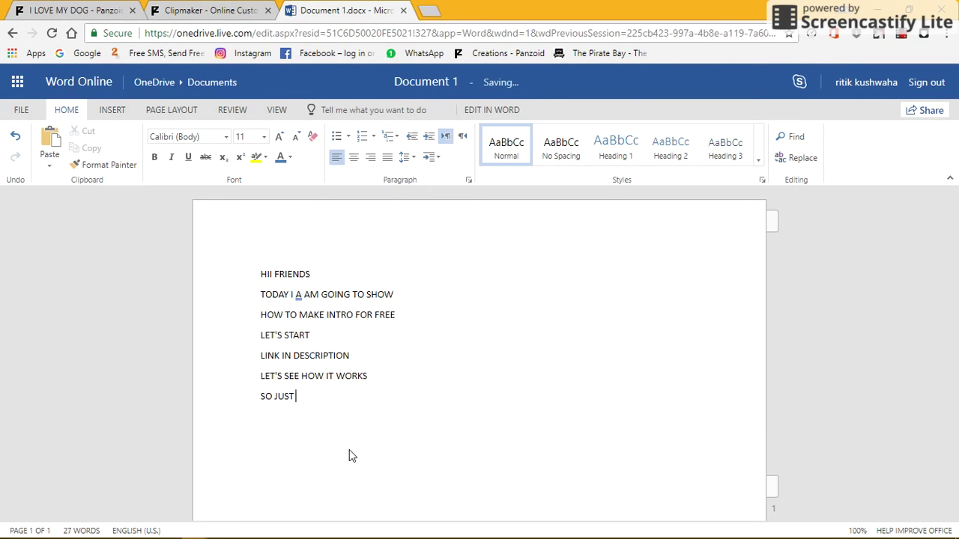
text(I)
text('M S)
key(BackSpace)
text(TAKE BREAK)
Append an eighth caption line, 'SO LETS CONTINUE', to the Word document
key(Return)
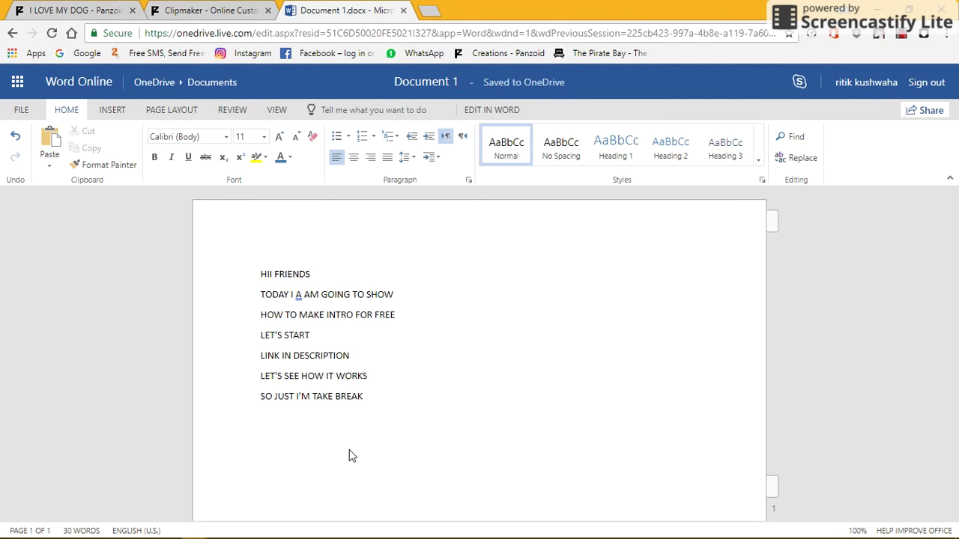
text(SO)
text( LETS )
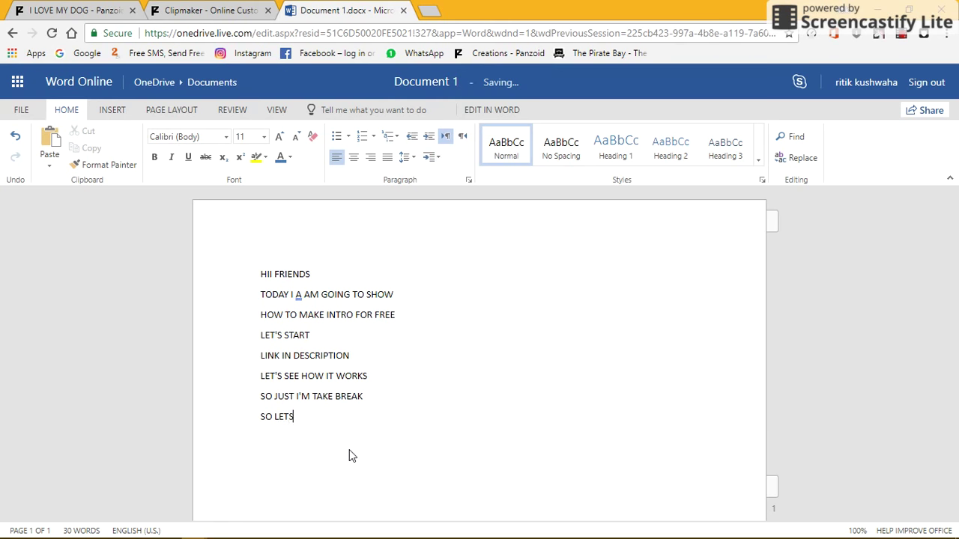
text(C)
text(ONT)
text(INUE)
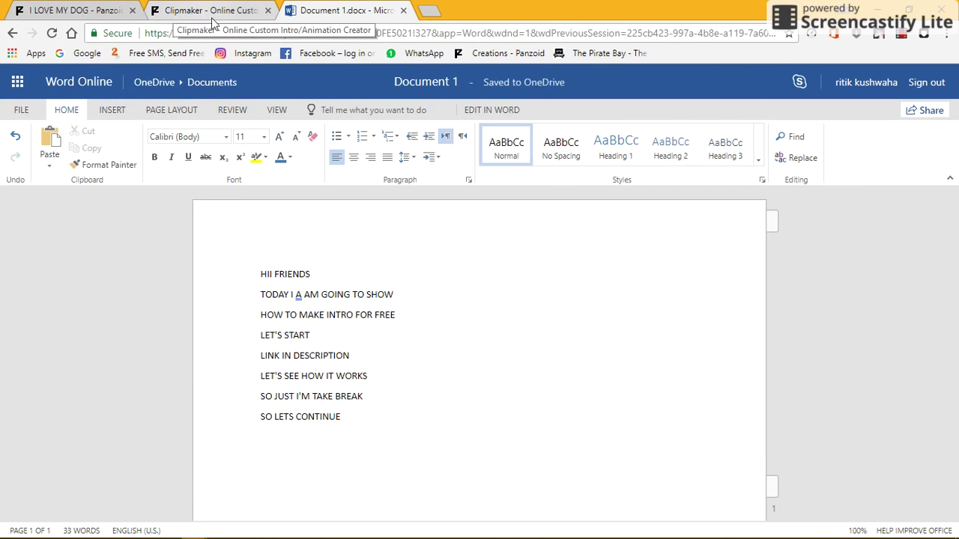
click(190, 9)
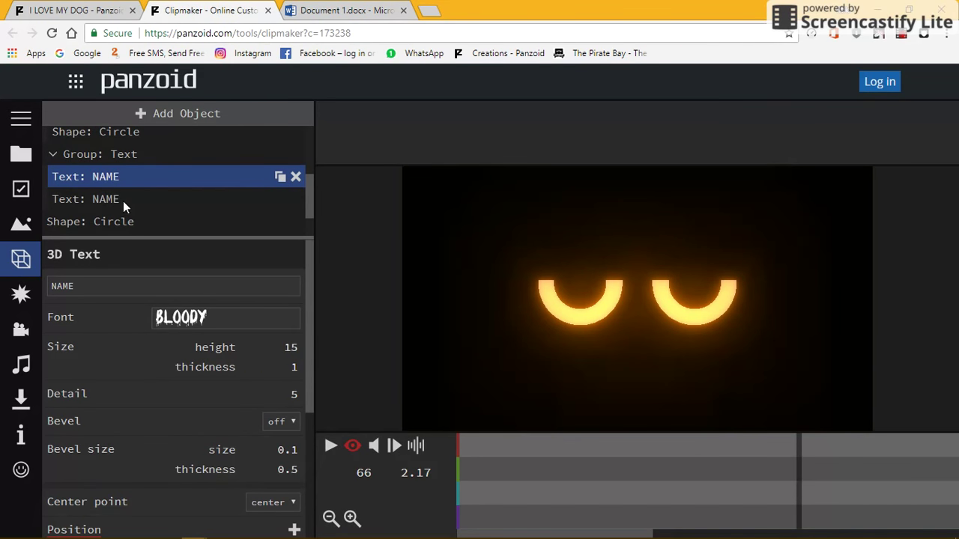
Replace the first NAME 3D text object's text with TECHNICAL
drag(74, 286, 43, 284)
text(TE)
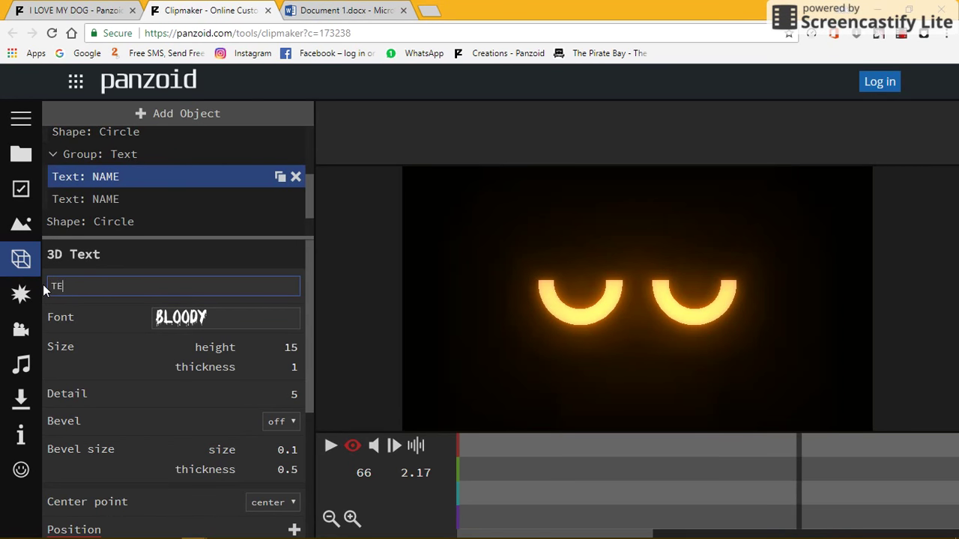
text(CHNI)
text(CAL)
click(127, 198)
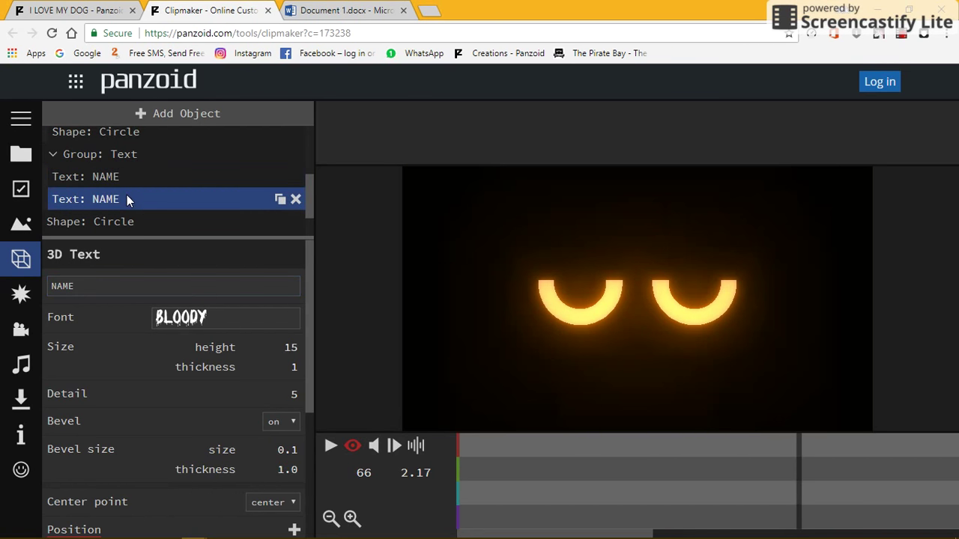
click(125, 177)
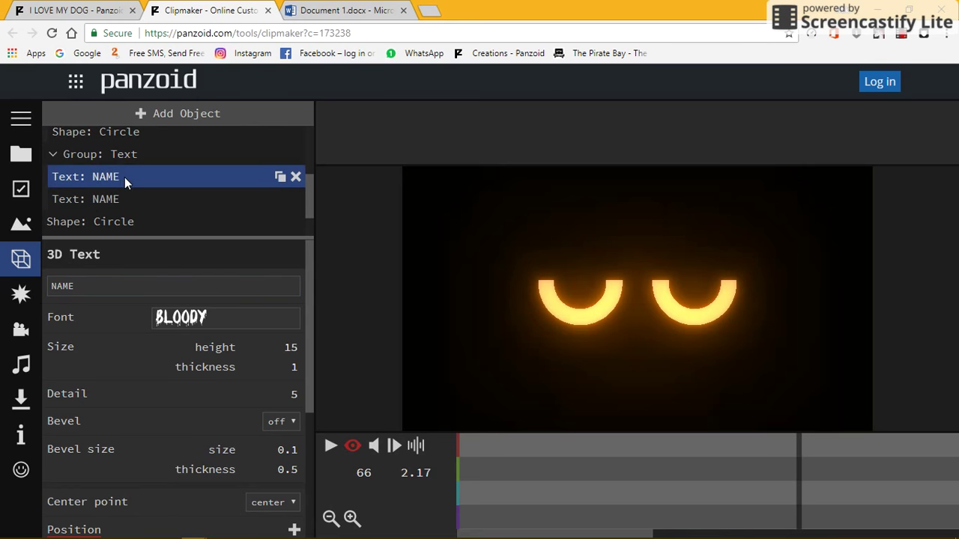
click(122, 174)
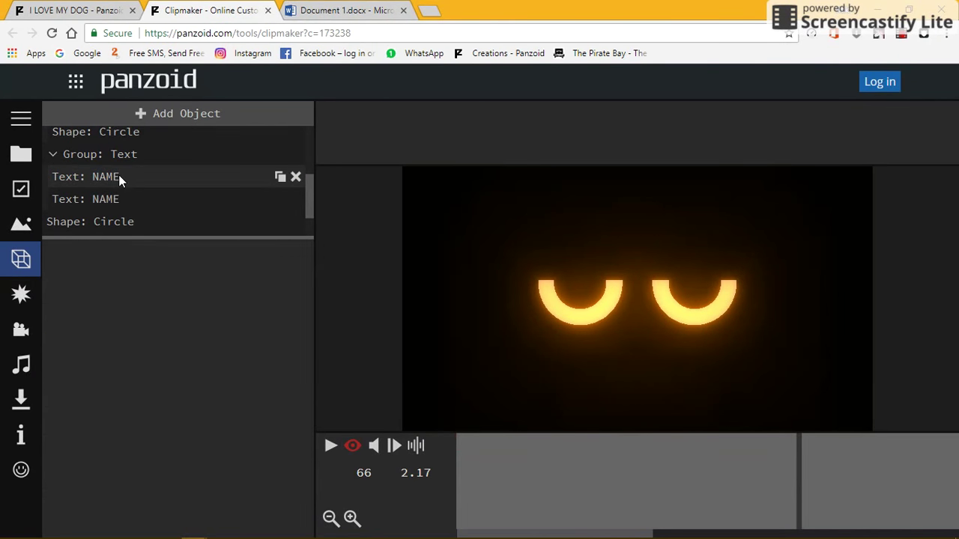
click(118, 175)
click(92, 285)
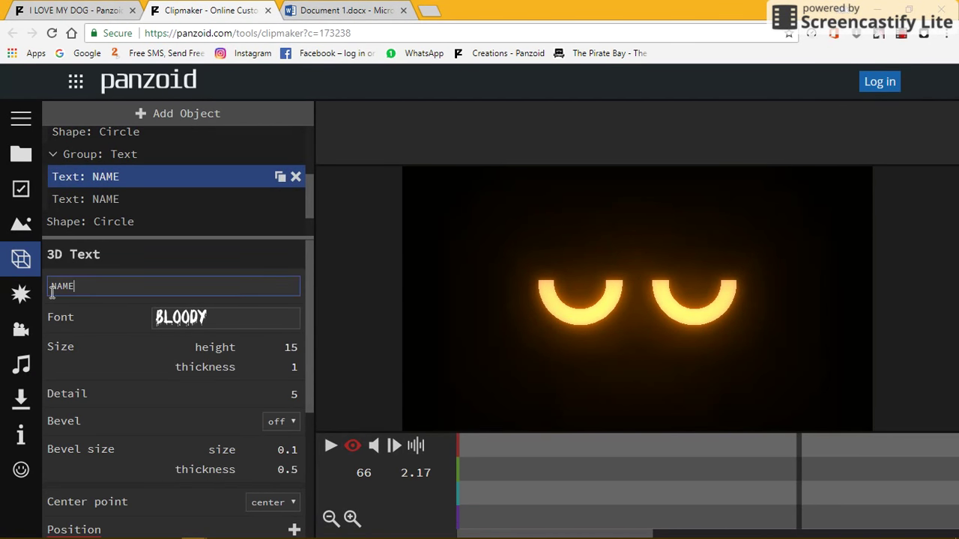
double_click(52, 291)
text(Y)
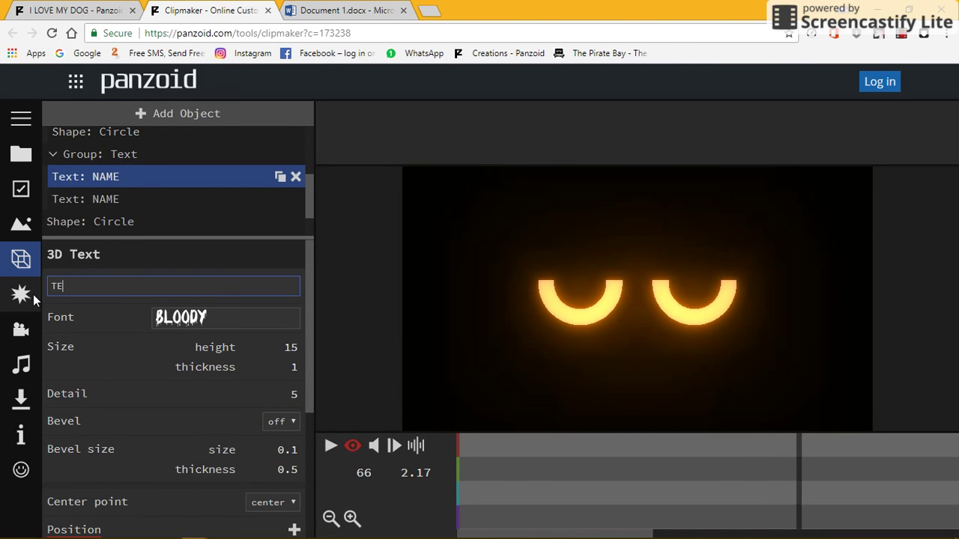
text(CHNICA)
text(L)
key(Return)
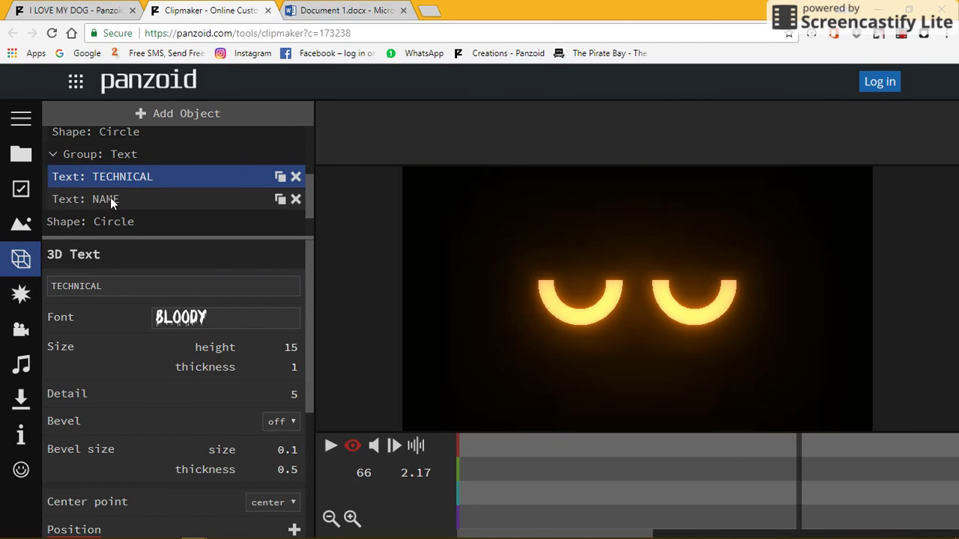
Change the second NAME 3D text object to read the creator's name
click(110, 199)
click(46, 286)
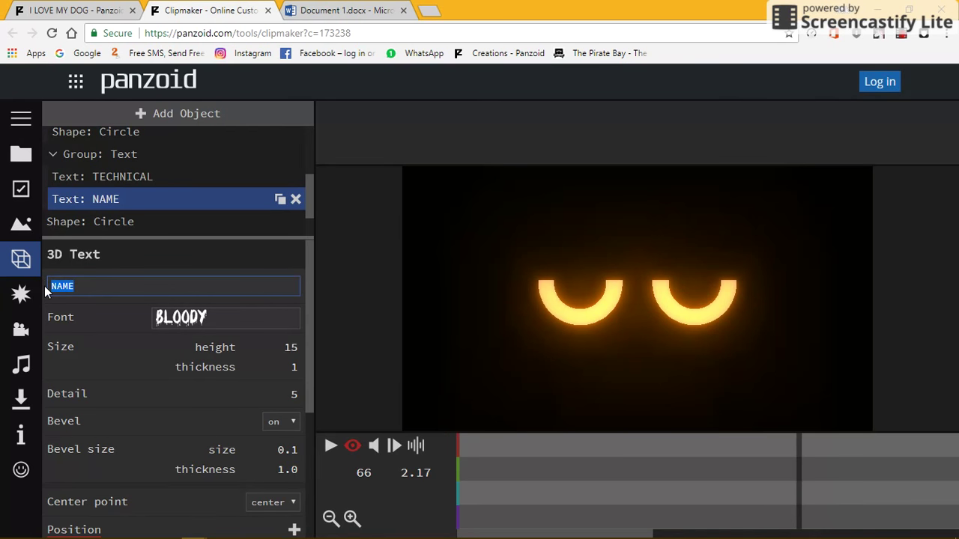
text(ROHIT)
key(Return)
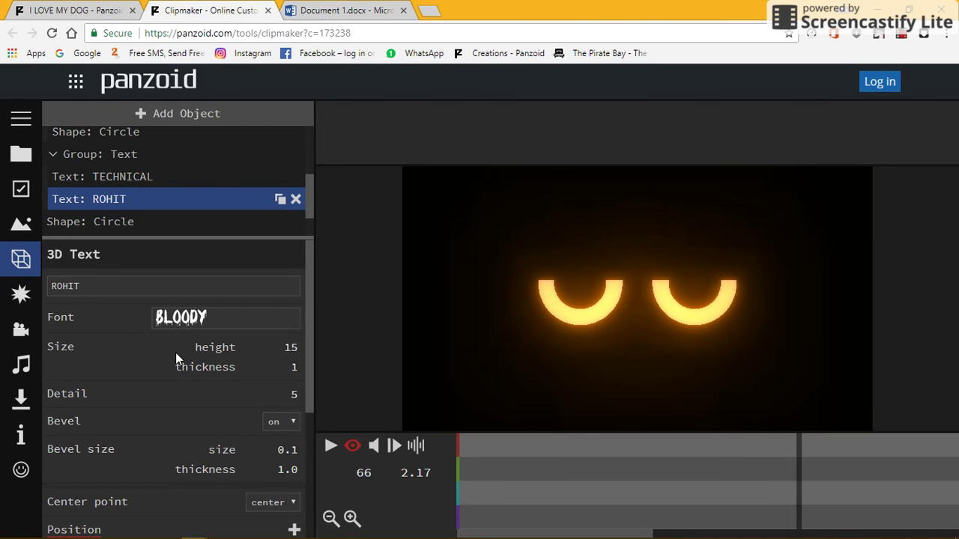
Play and pause the intro preview with the bloody TECHNICAL title, then return to Document 1.docx
click(332, 448)
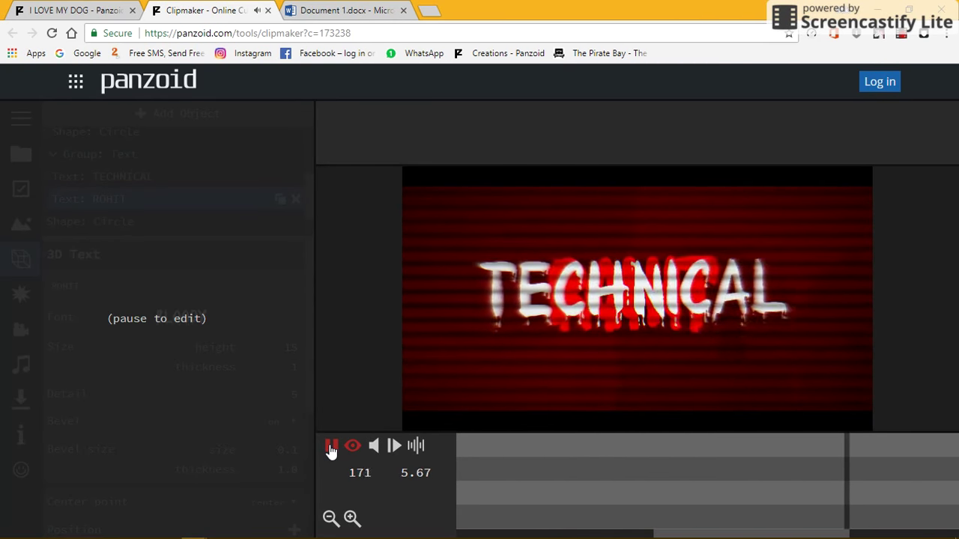
click(330, 447)
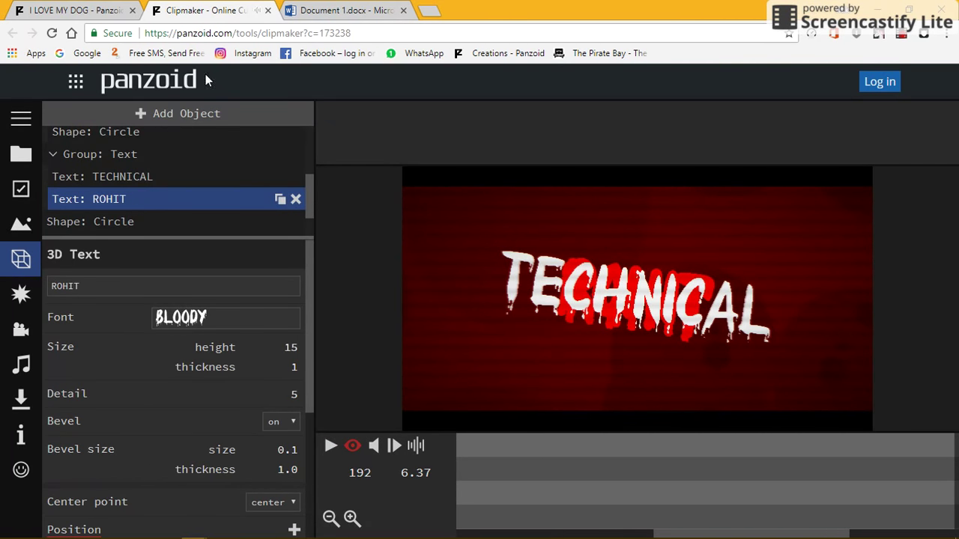
click(345, 11)
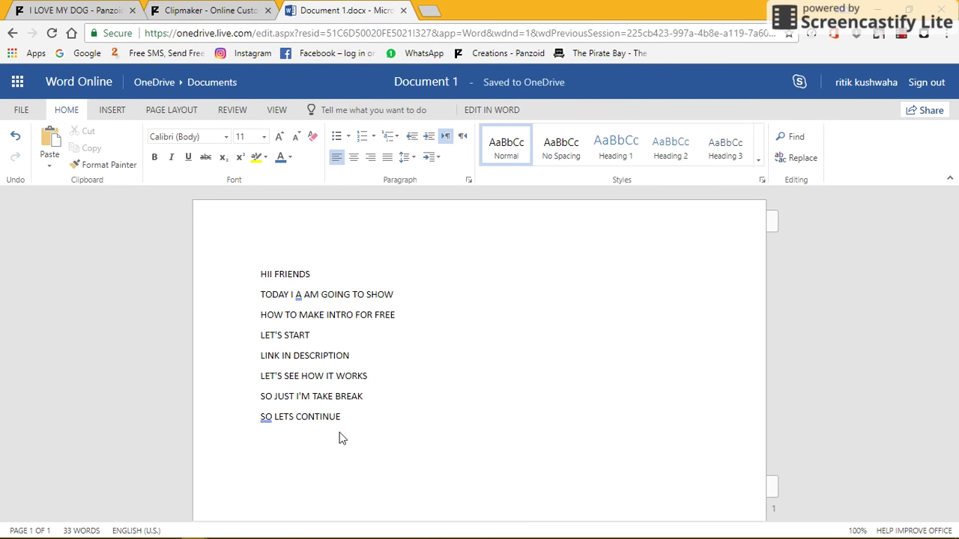
Add 'SORRY WE HAVE A MISTAKE' on a new line below SO LETS CONTINUE, then return to Clipmaker
key(Return)
text(SO)
text(RRY)
text(WE HA)
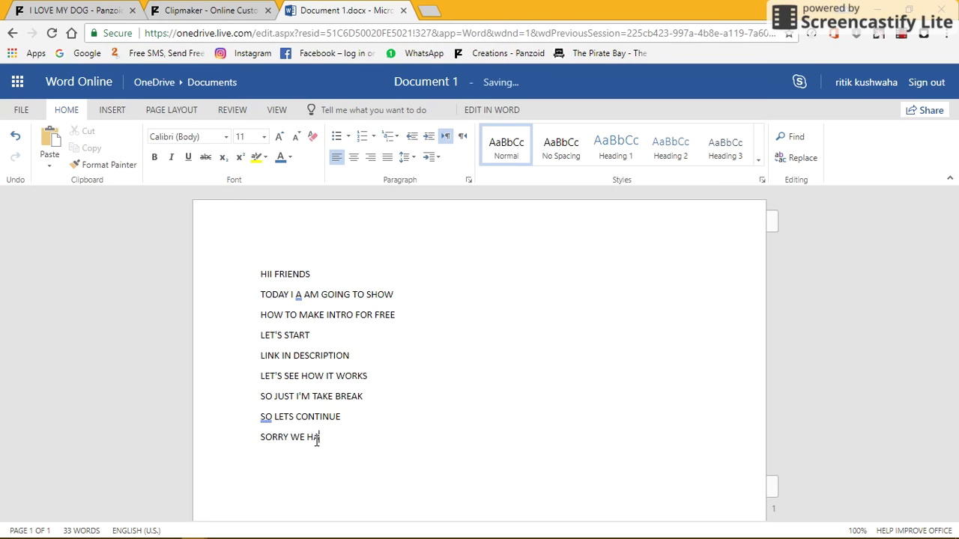
text(VE A )
text(MISTAKE)
click(218, 12)
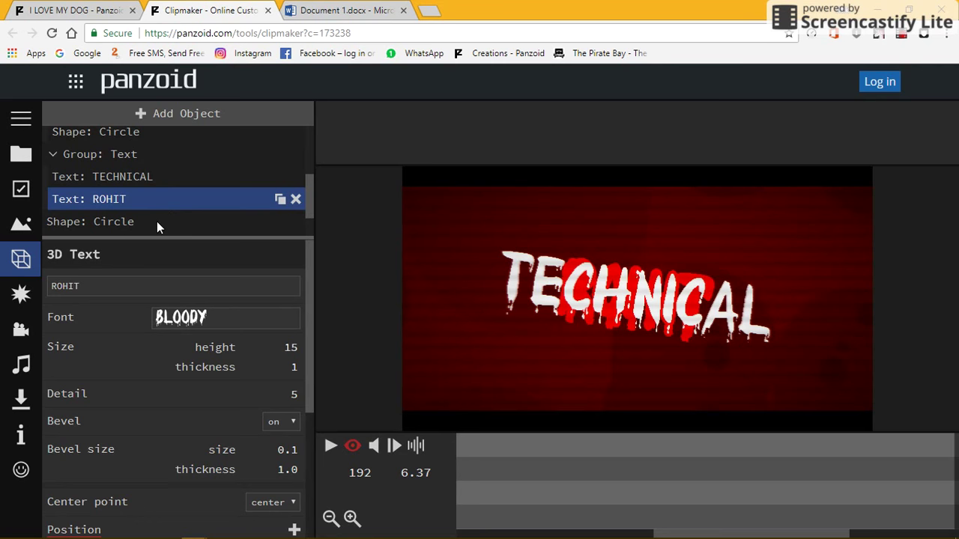
Clear the text of the separate ROHIT text object
click(110, 289)
key(BackSpace)
key(BackSpace)
key(BackSpace)
key(BackSpace)
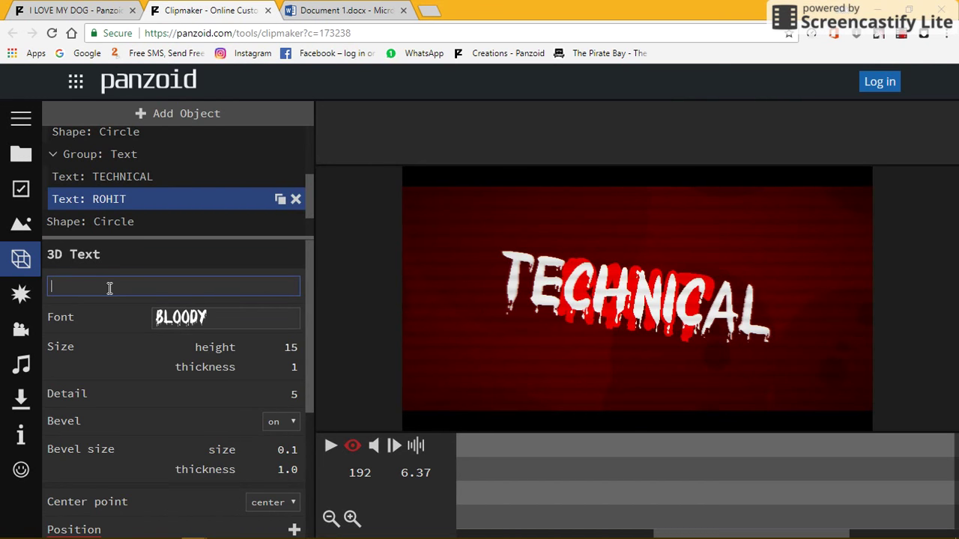
key(Return)
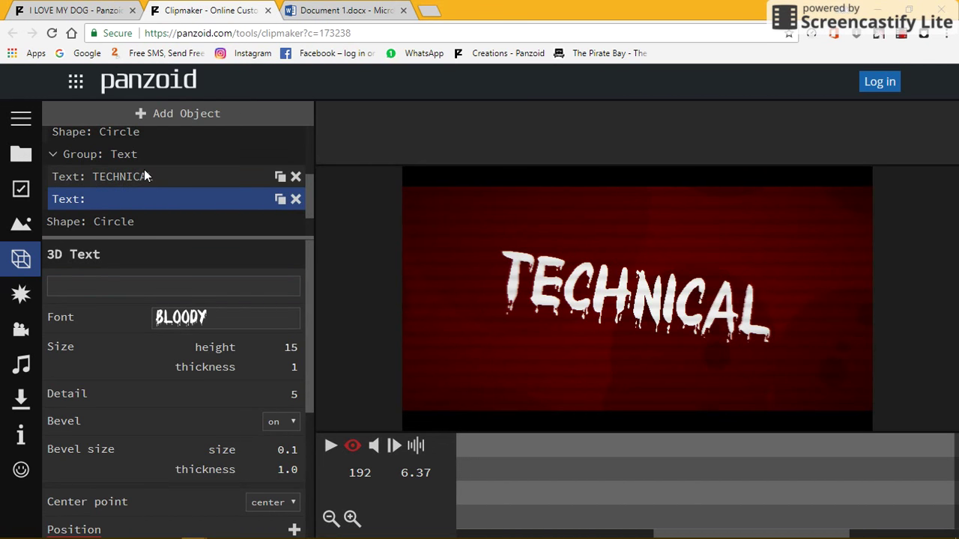
Change the TECHNICAL 3D text to 'TECHNICAL ROHIT' and preview the animated title
click(145, 175)
click(142, 284)
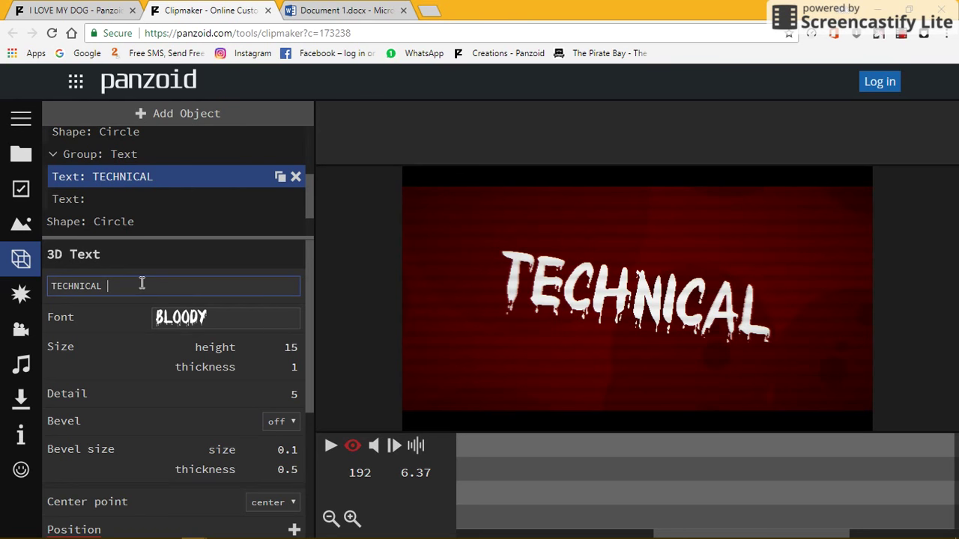
text(ROHIT)
click(330, 450)
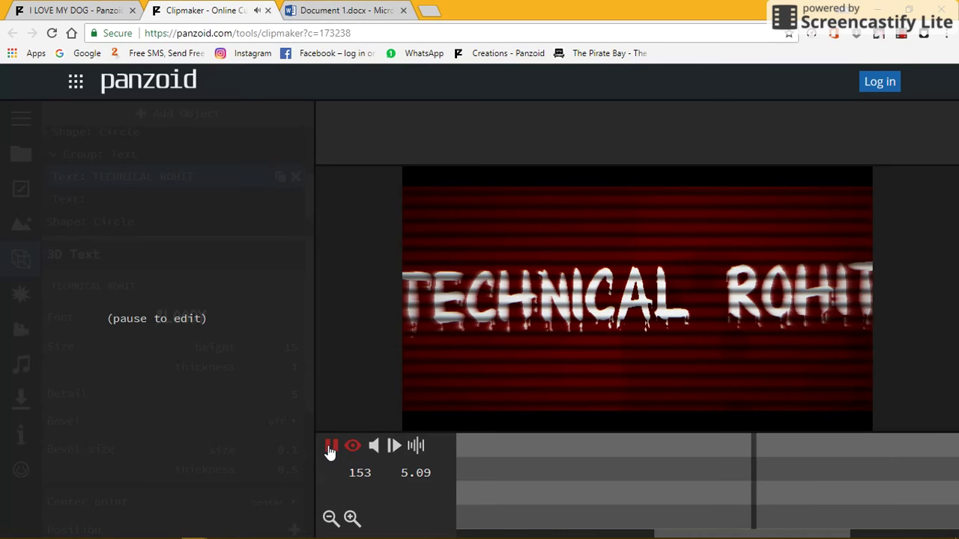
click(331, 447)
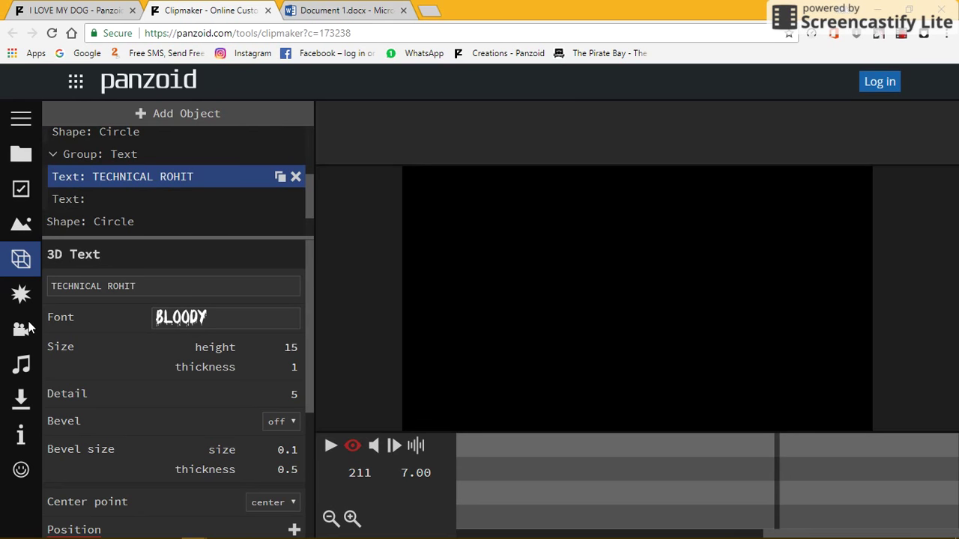
click(21, 189)
Save the intro project and go back to editing once the save file is ready
click(26, 156)
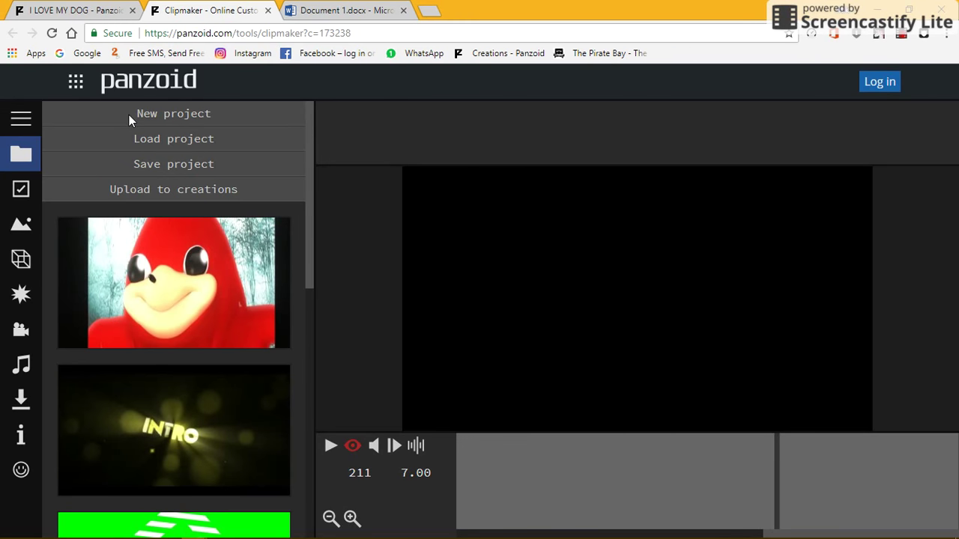
click(130, 164)
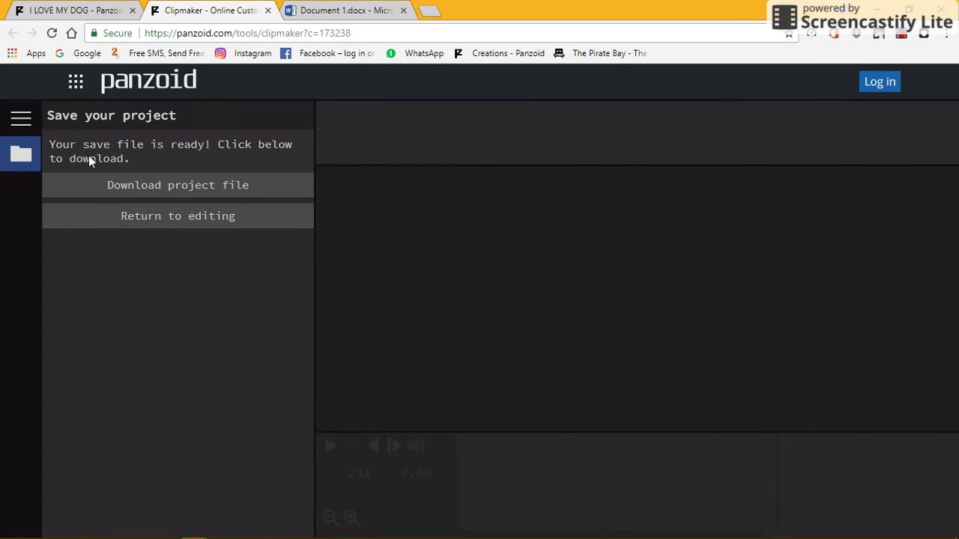
click(123, 216)
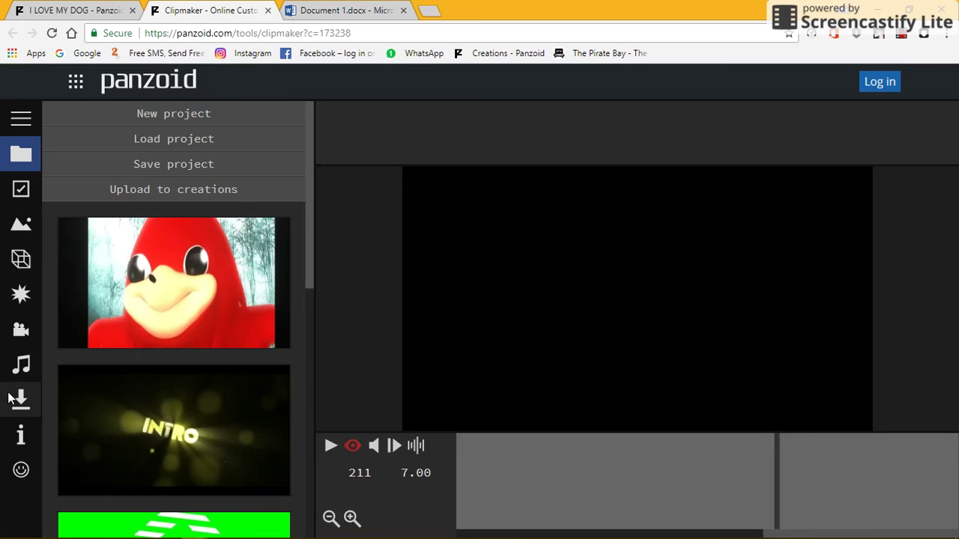
Start rendering the intro as a good-quality .mkv video, then switch to the captions document
click(21, 400)
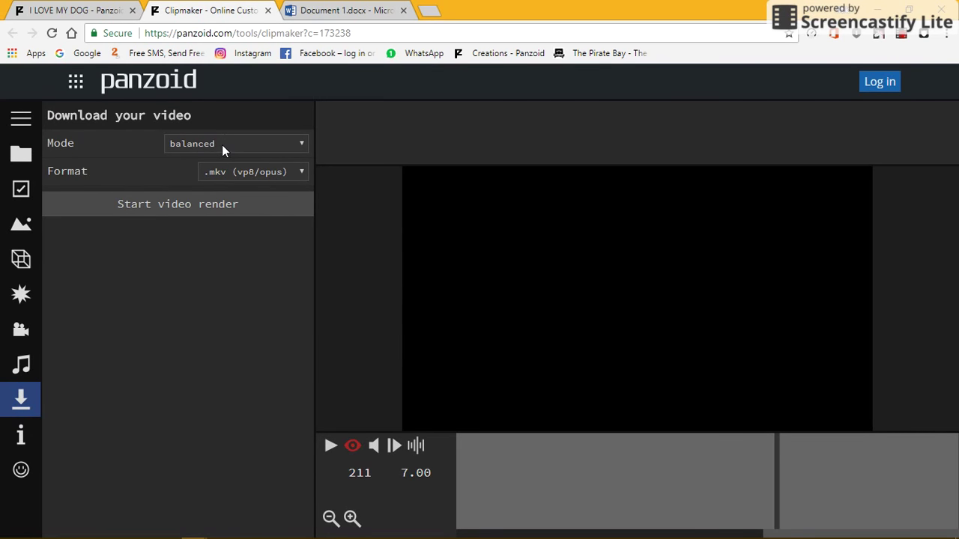
click(283, 147)
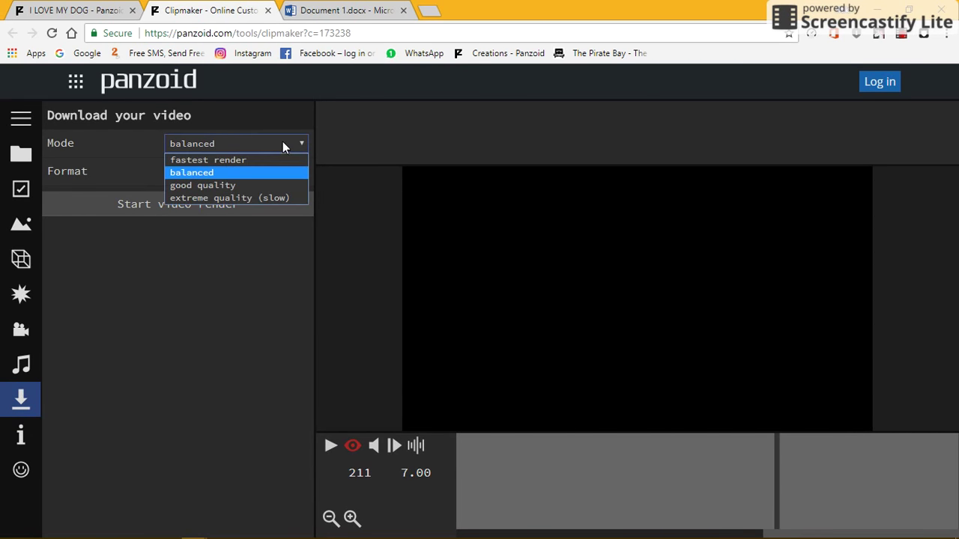
click(255, 186)
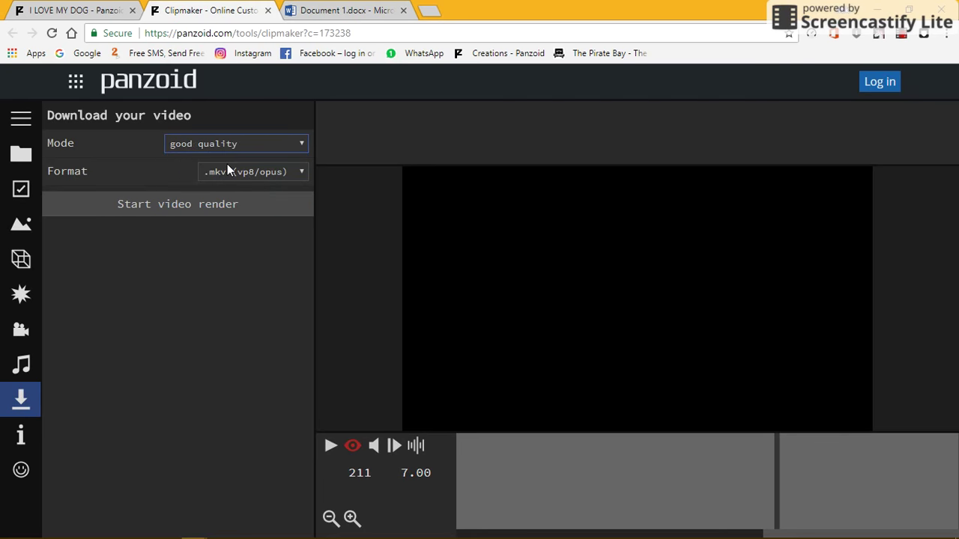
click(221, 207)
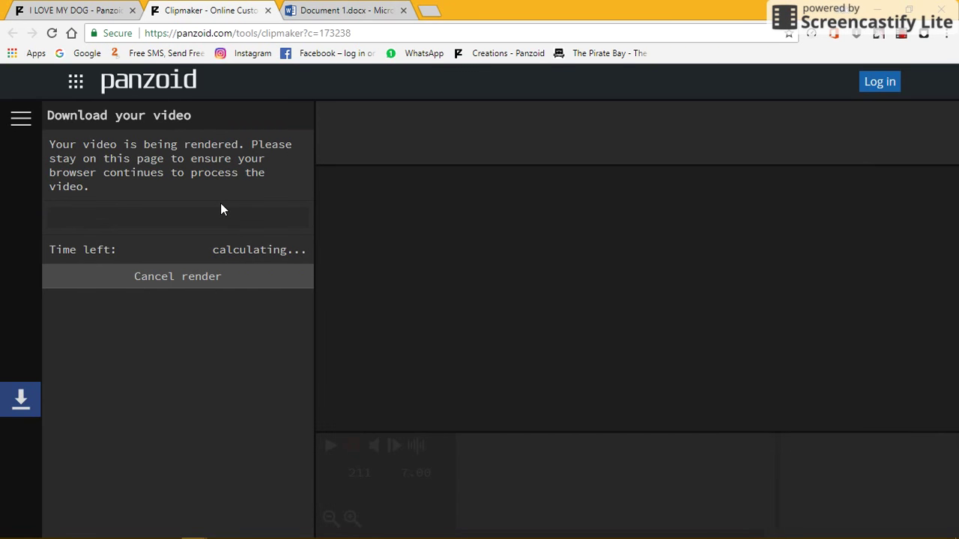
click(318, 10)
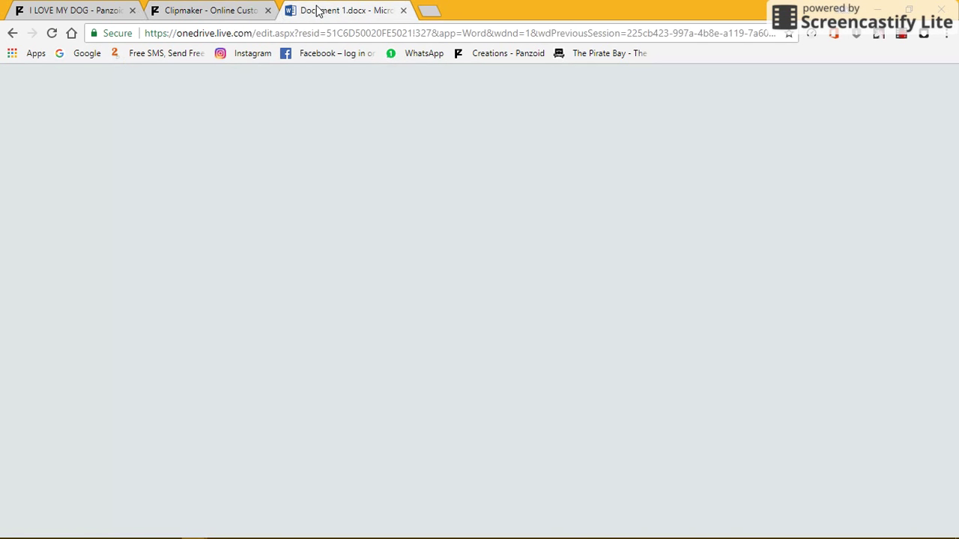
Add the caption line 'SO IT TAKES LITTLE BIT TIME', checking render progress in Clipmaker meanwhile
key(Return)
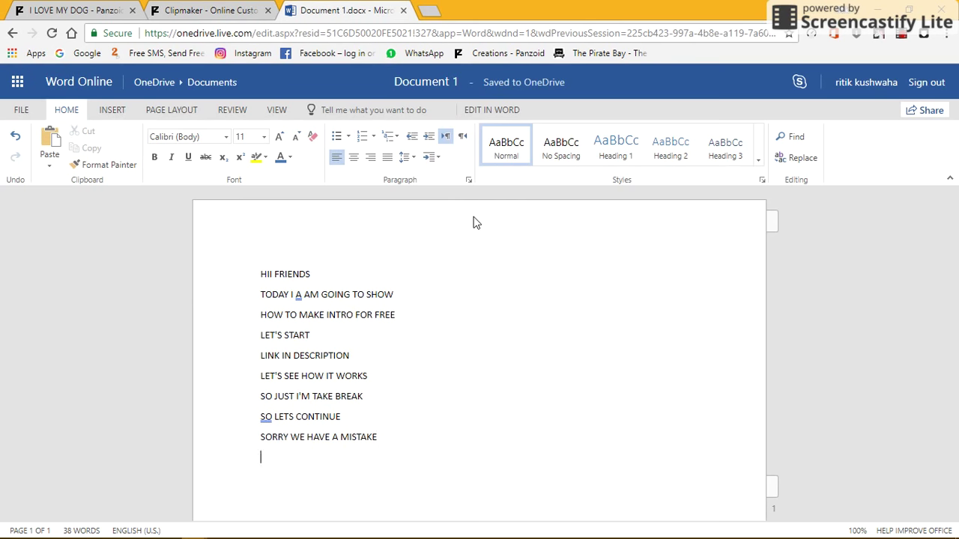
text(SO)
text( IT TAKES LITTL)
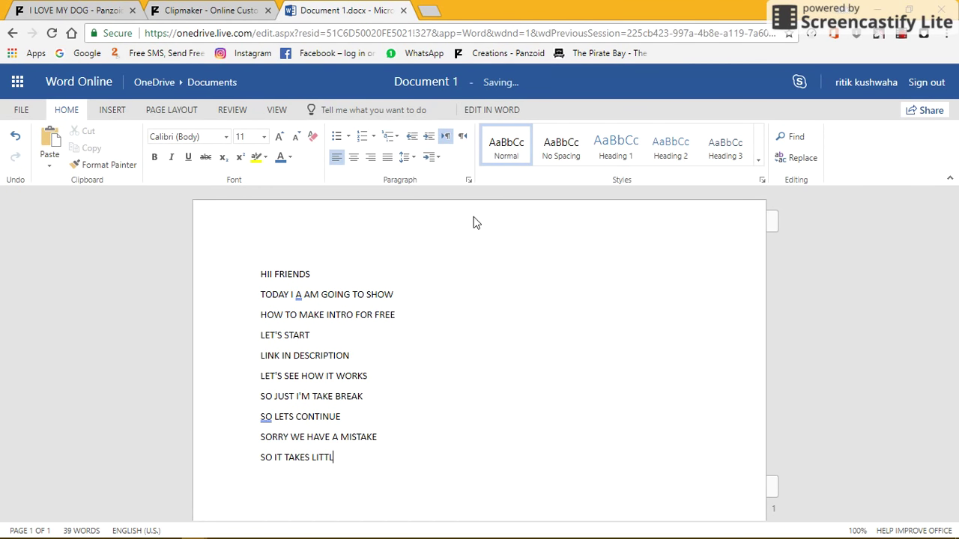
text(E)
text( BIT TIME)
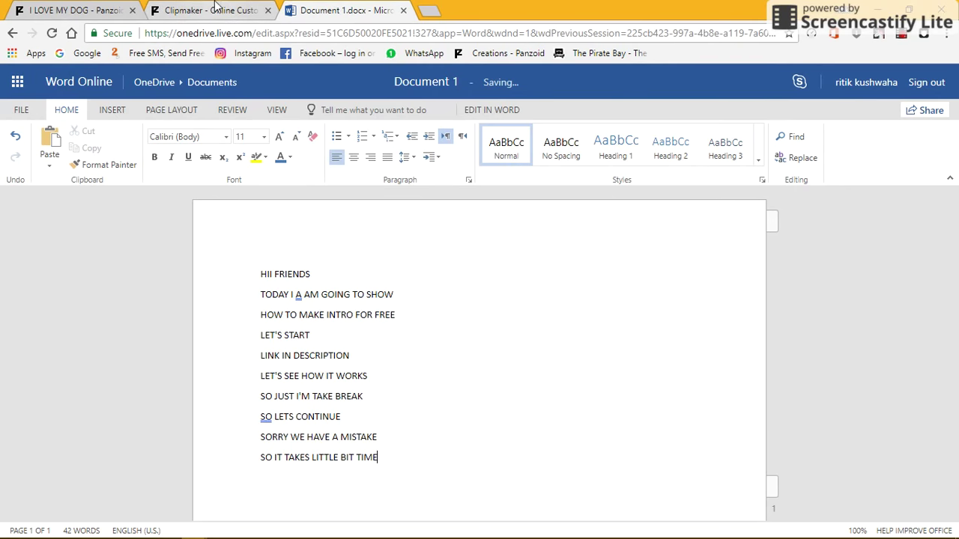
click(215, 9)
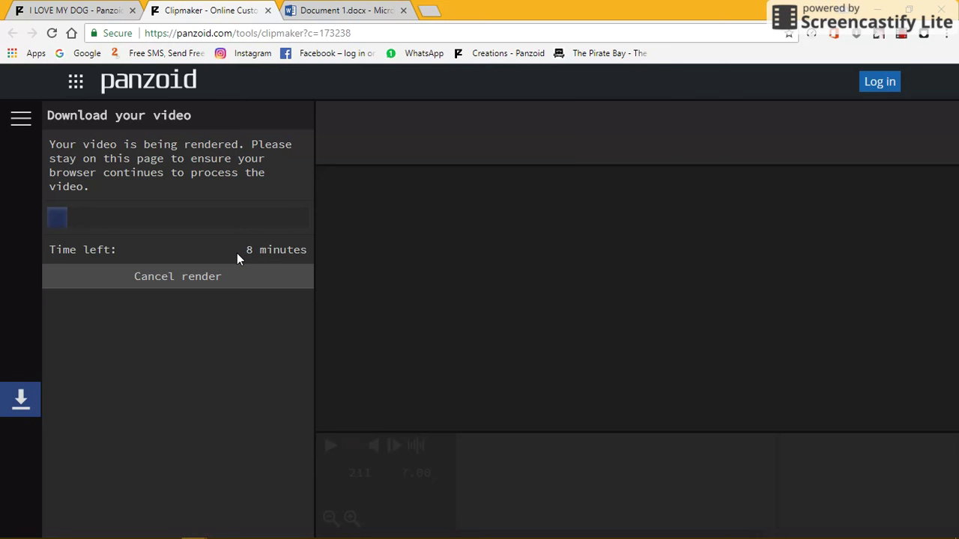
click(329, 10)
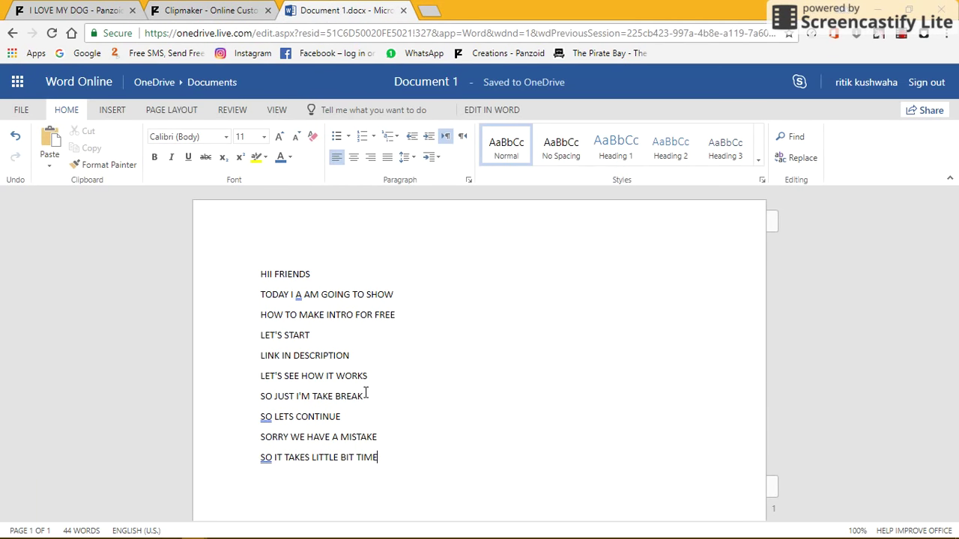
Add the caption lines 'THEN DOWNLOAD YOUR INTRO' and 'THANKS FOR WATCHING'
key(Return)
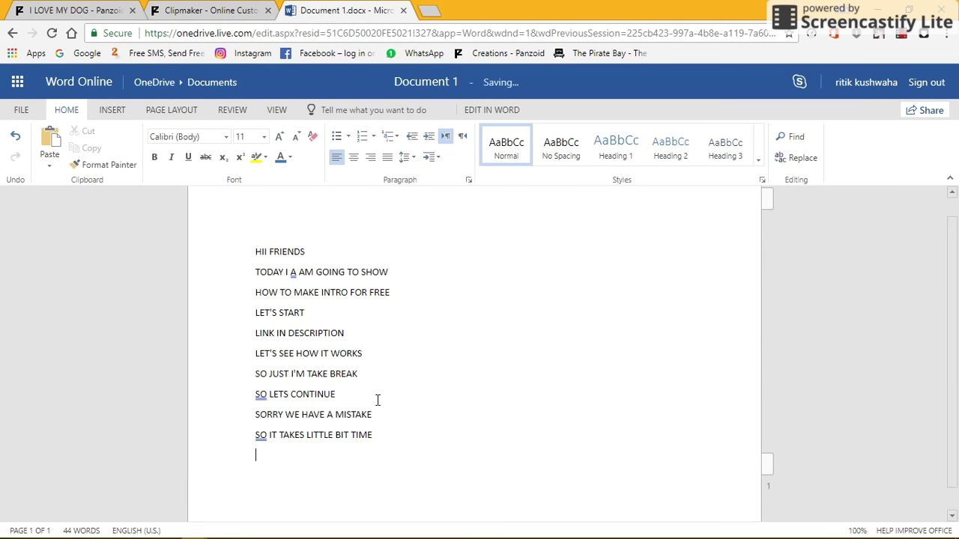
text(THEN)
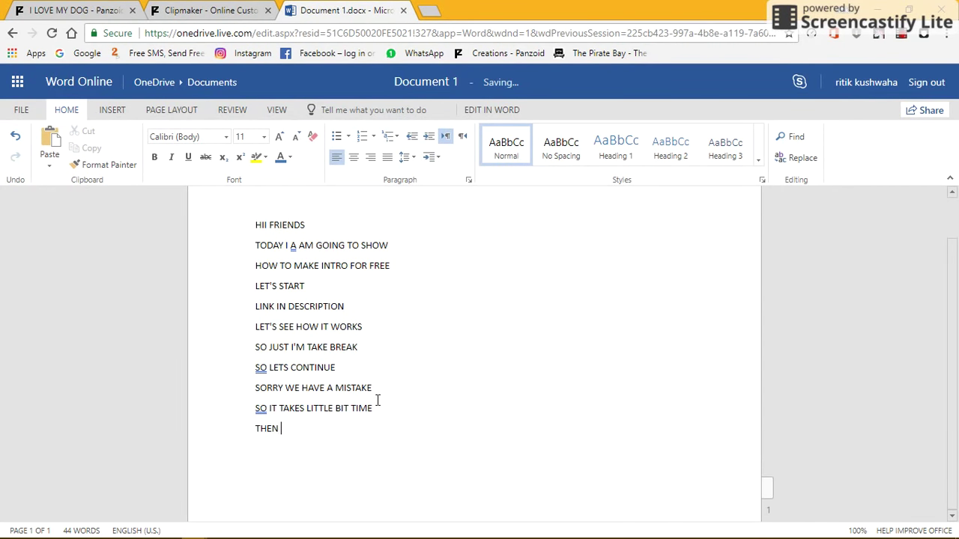
text( DOWNLOAD)
text( YO)
text(UR INTRO)
key(Return)
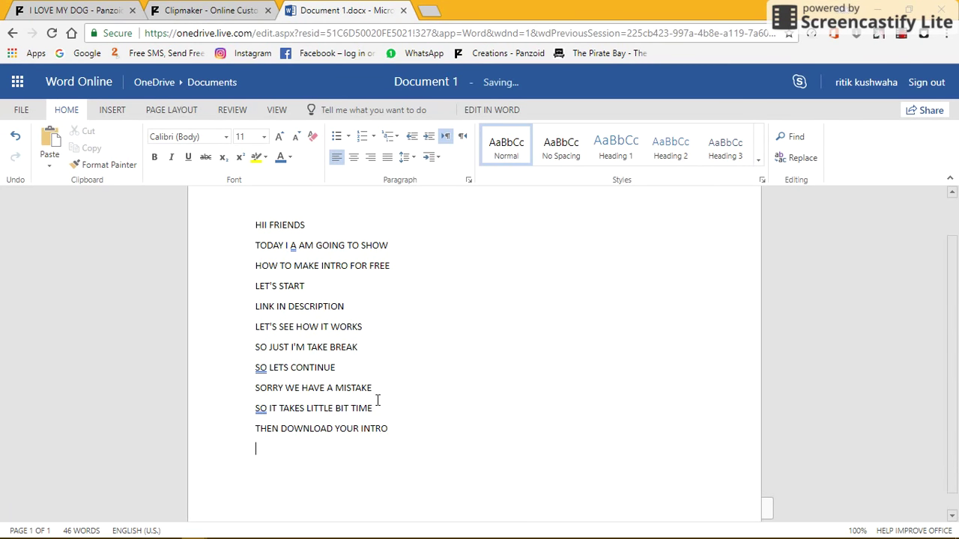
text(THAN)
text(KS FOR)
text( W)
text(ATCHING)
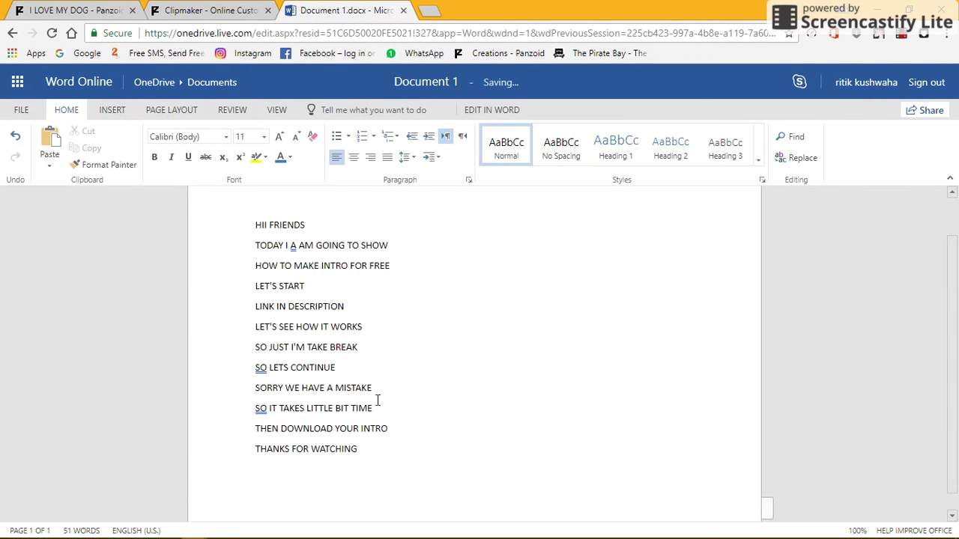
Add 'LIKE AND SUBSCRIBE' as the closing line, correcting the SUBSCRIBE typo
key(Return)
text(L)
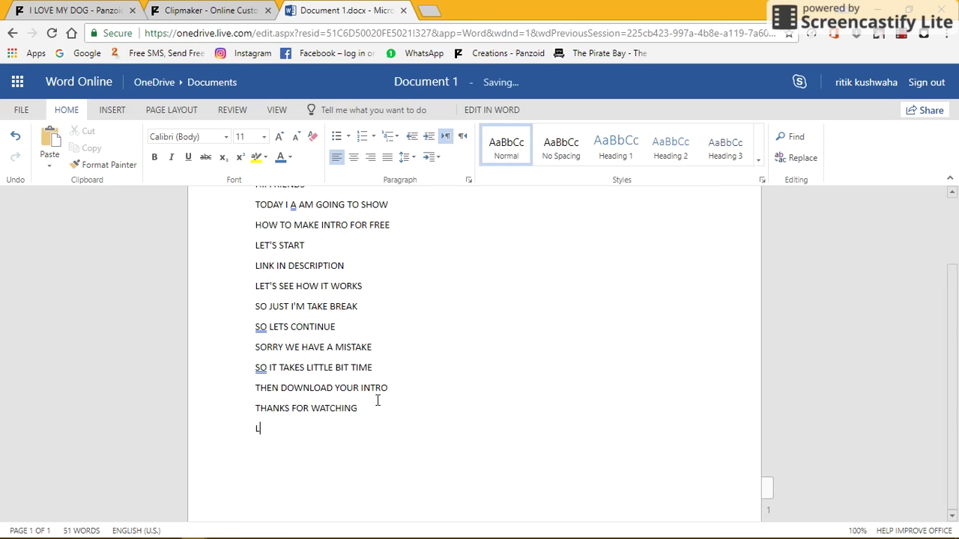
text(IKE)
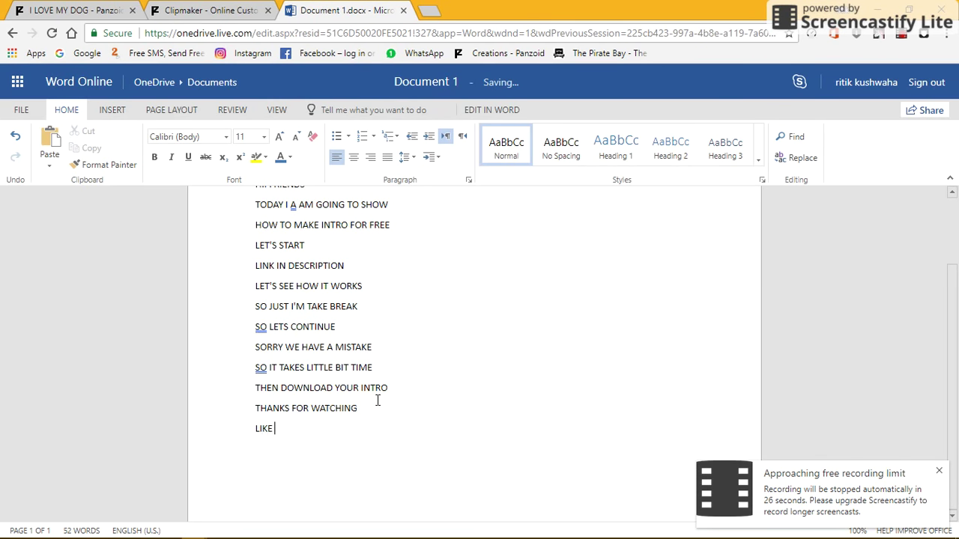
text( A)
text(ND)
text( SUBC)
key(BackSpace)
text(SCR)
text(IBE)
key(Return)
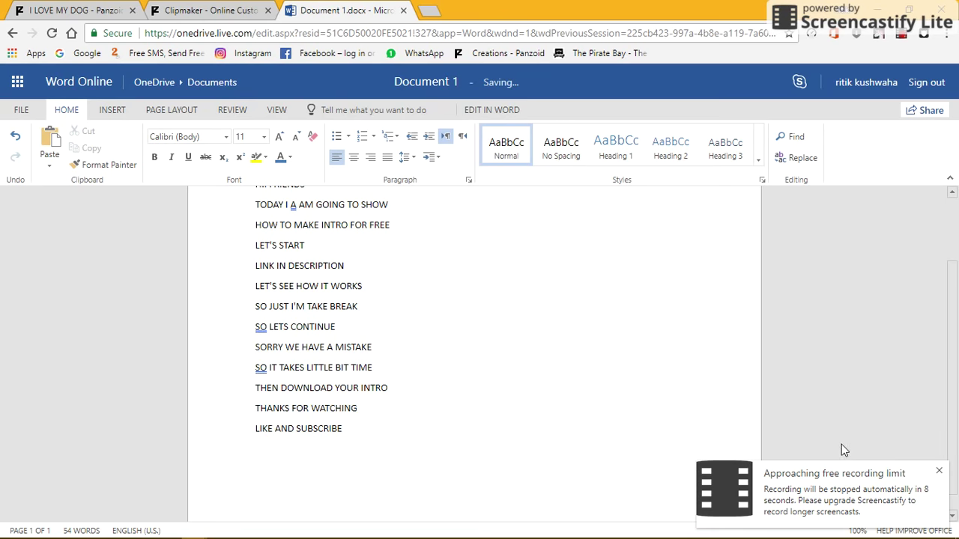
click(939, 471)
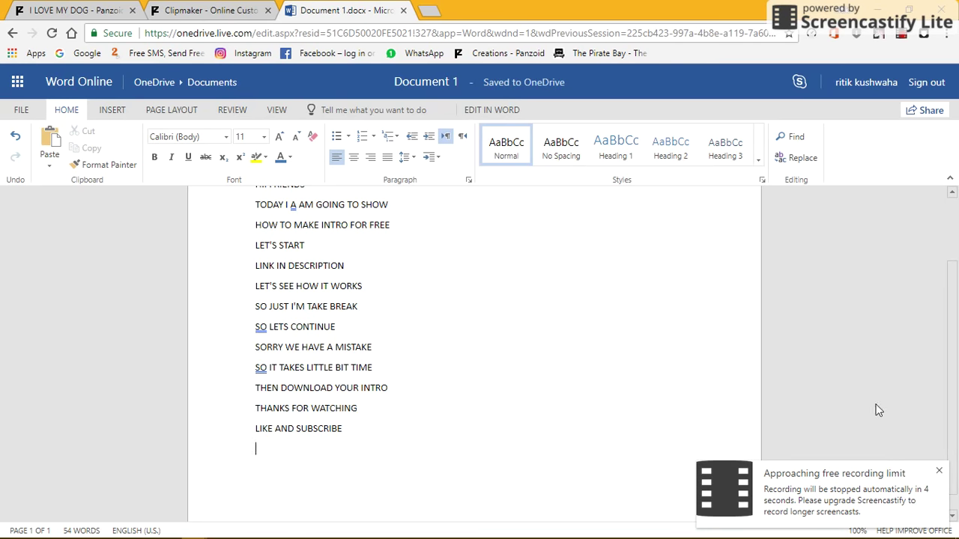